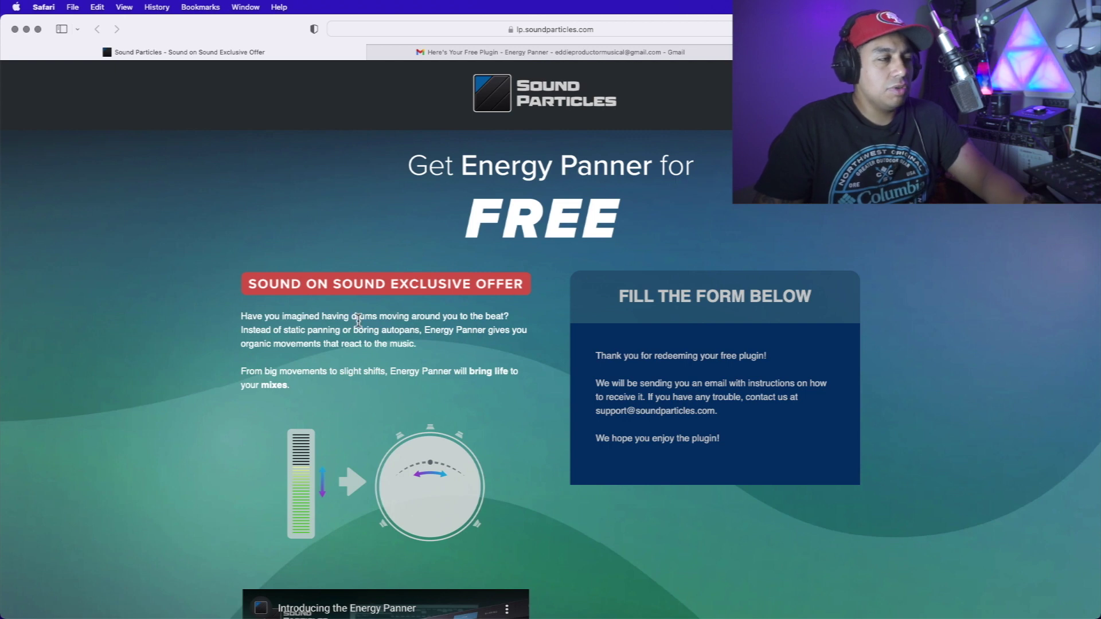
left_click_drag(321, 321, 421, 326)
left_click(424, 328)
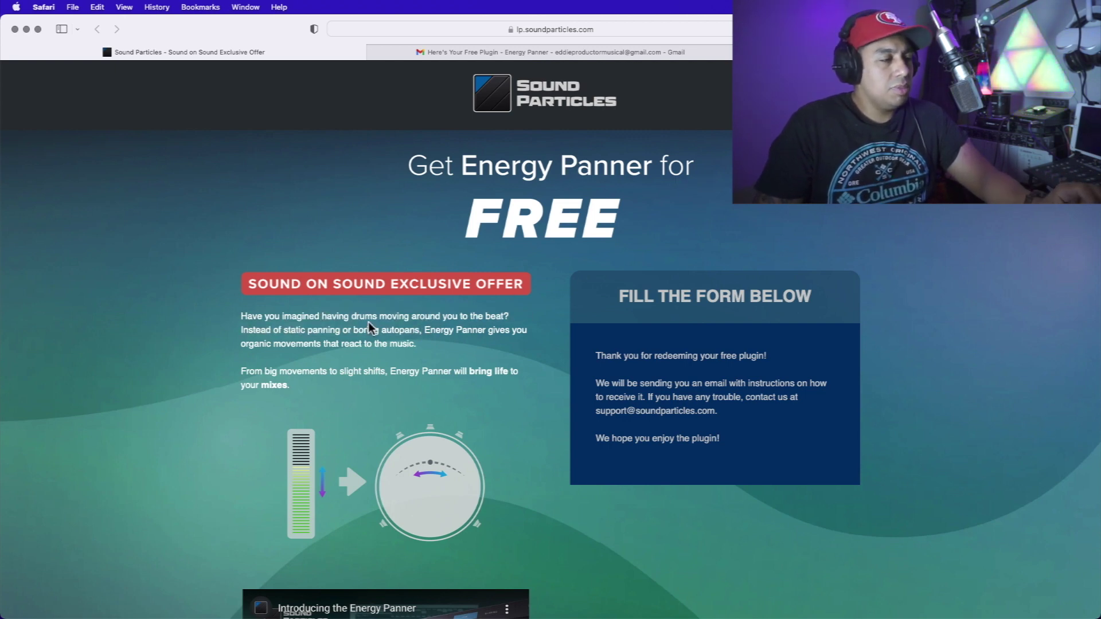
scroll(368, 321, "down", 6)
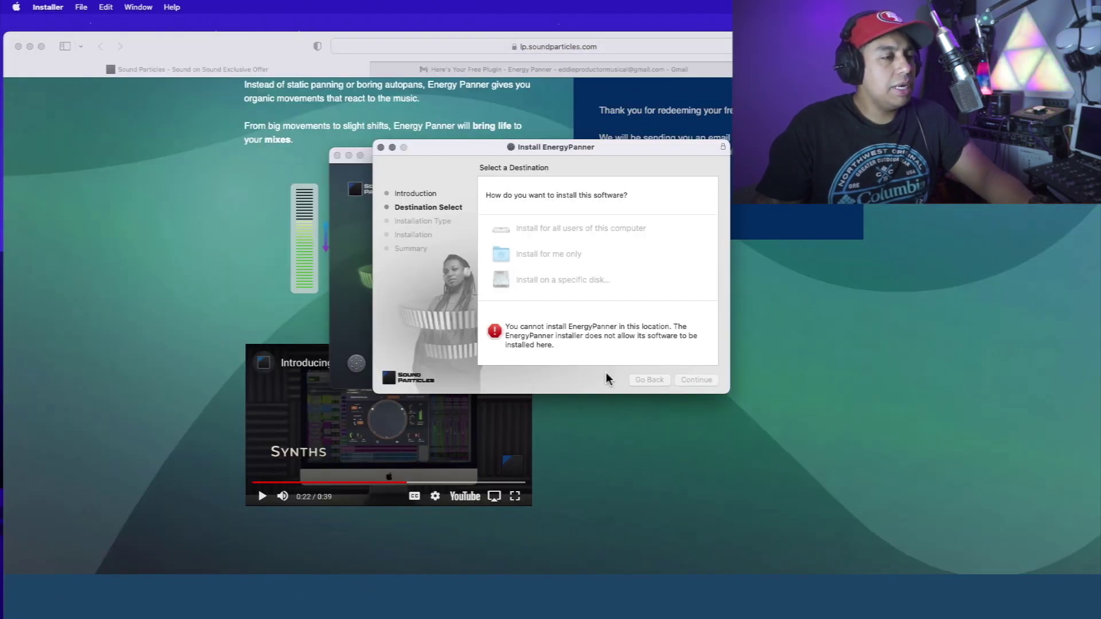
- Choose to install EnergyPanner for all users and review the AAX, VST, VST3 and Audio Unit formats in the package list
left_click(565, 235)
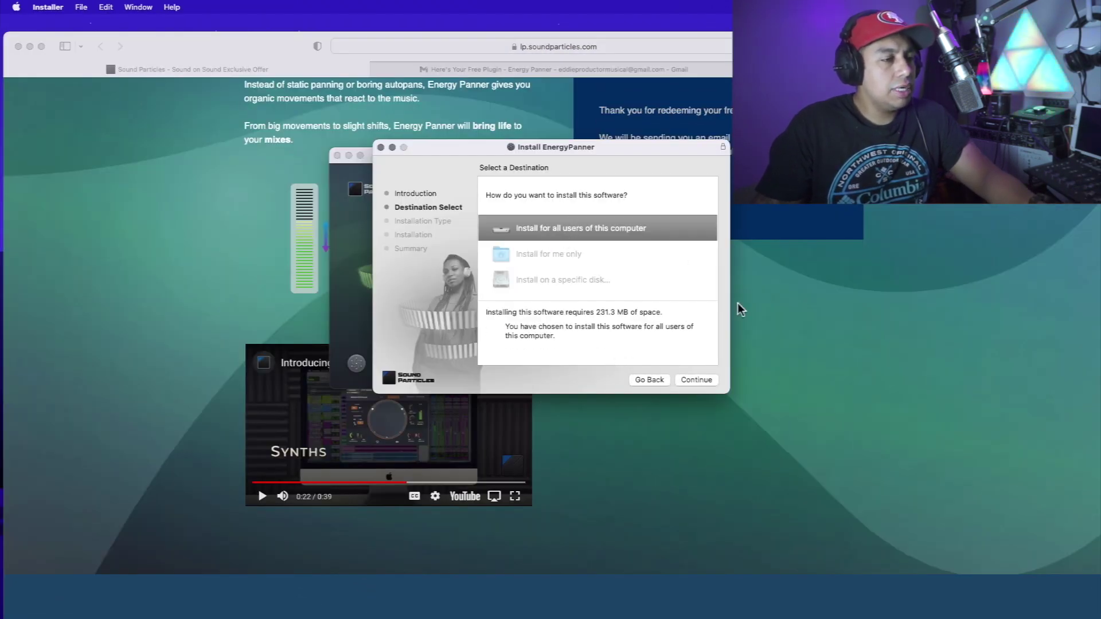
left_click(698, 380)
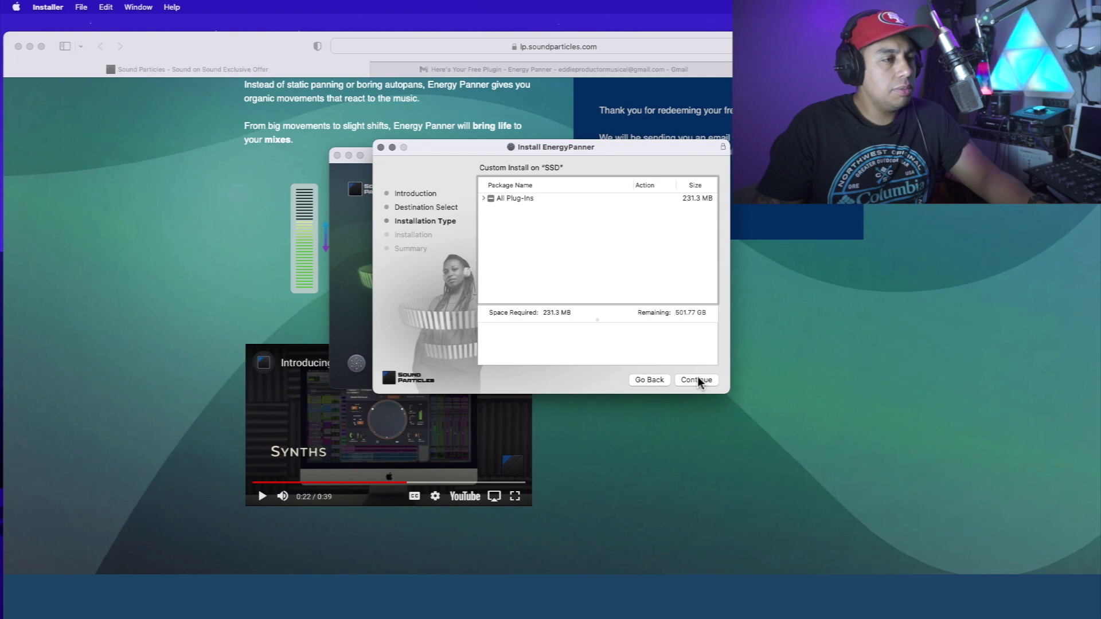
left_click(487, 201)
left_click(483, 199)
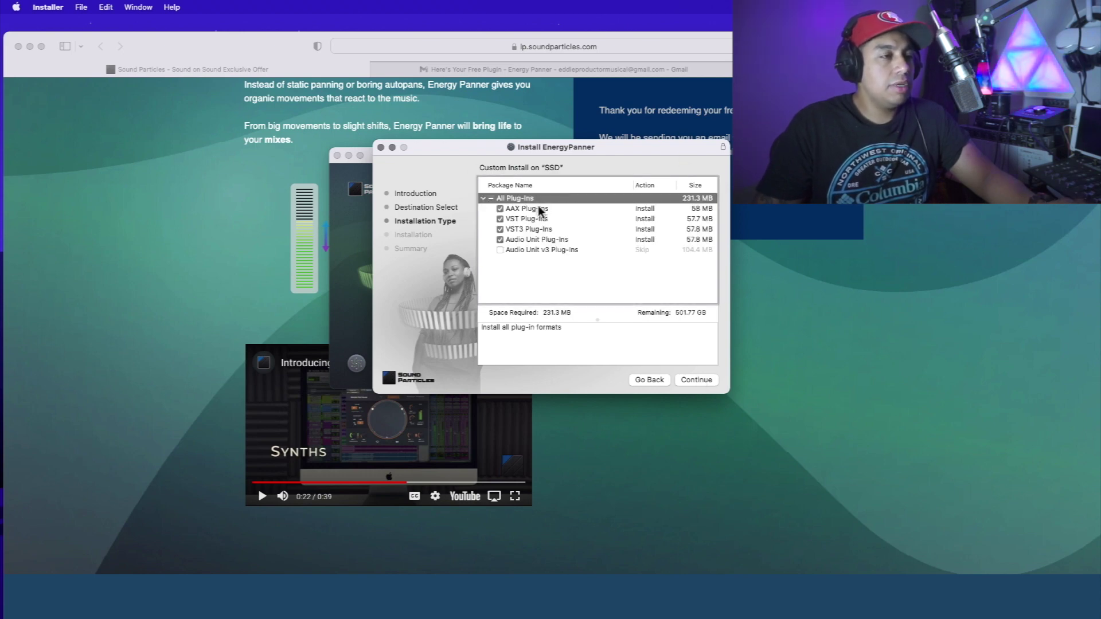
left_click(538, 208)
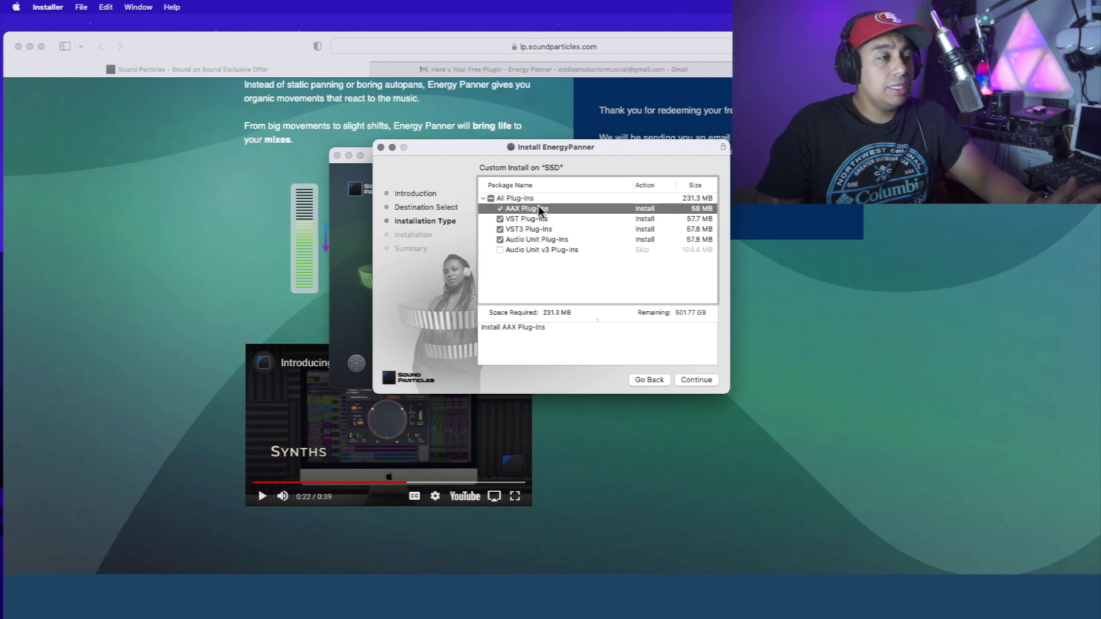
left_click(538, 218)
left_click(541, 231)
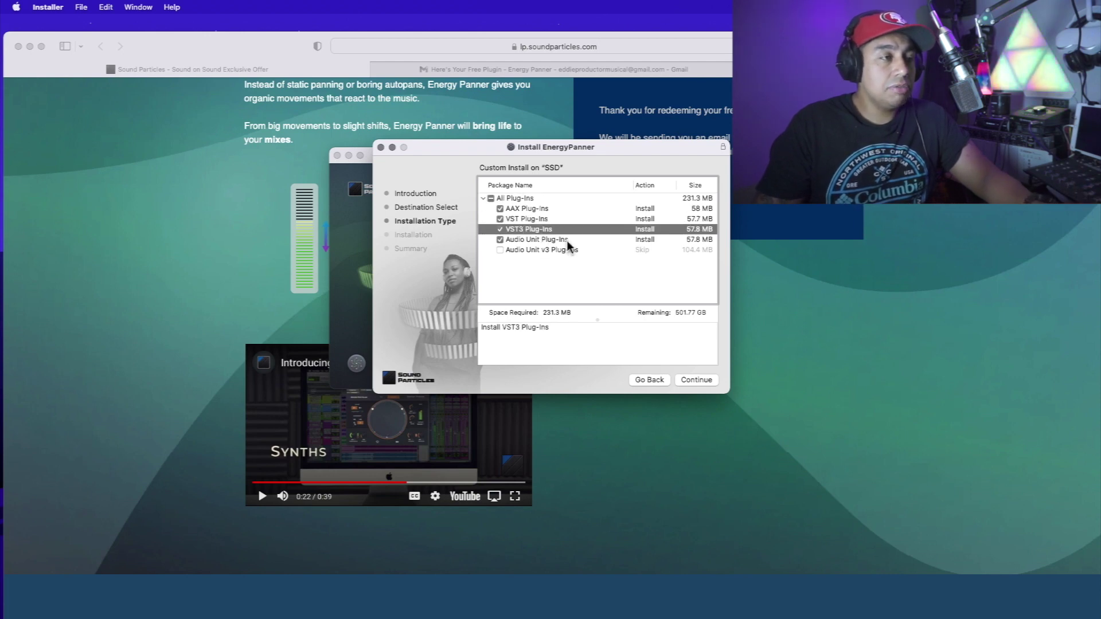
left_click(568, 240)
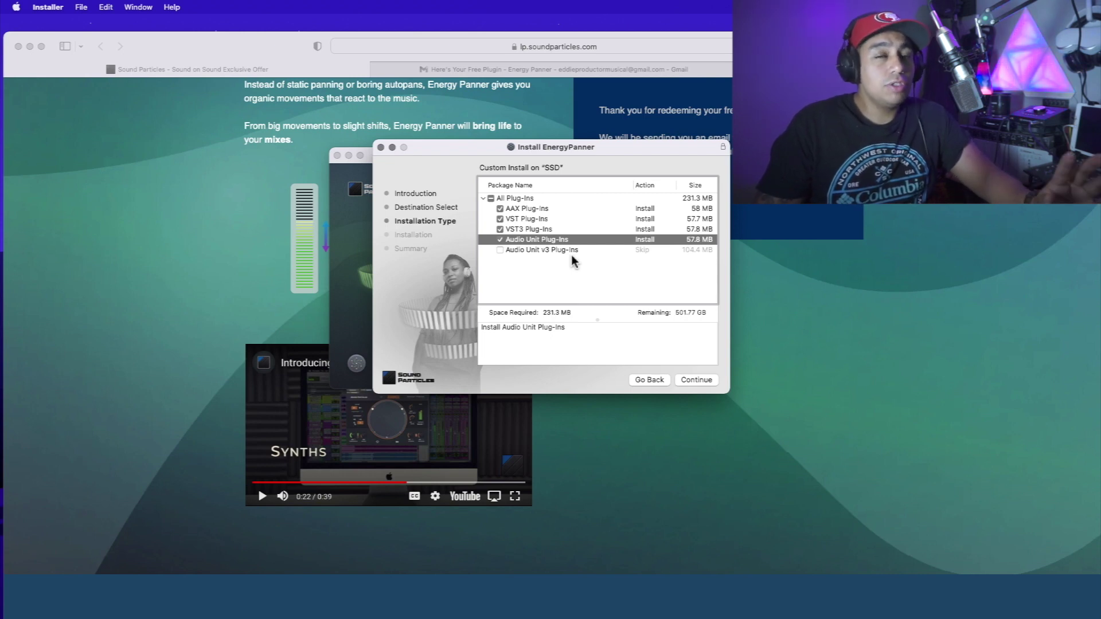
- Start the standard EnergyPanner installation and confirm the authorization request
left_click(686, 378)
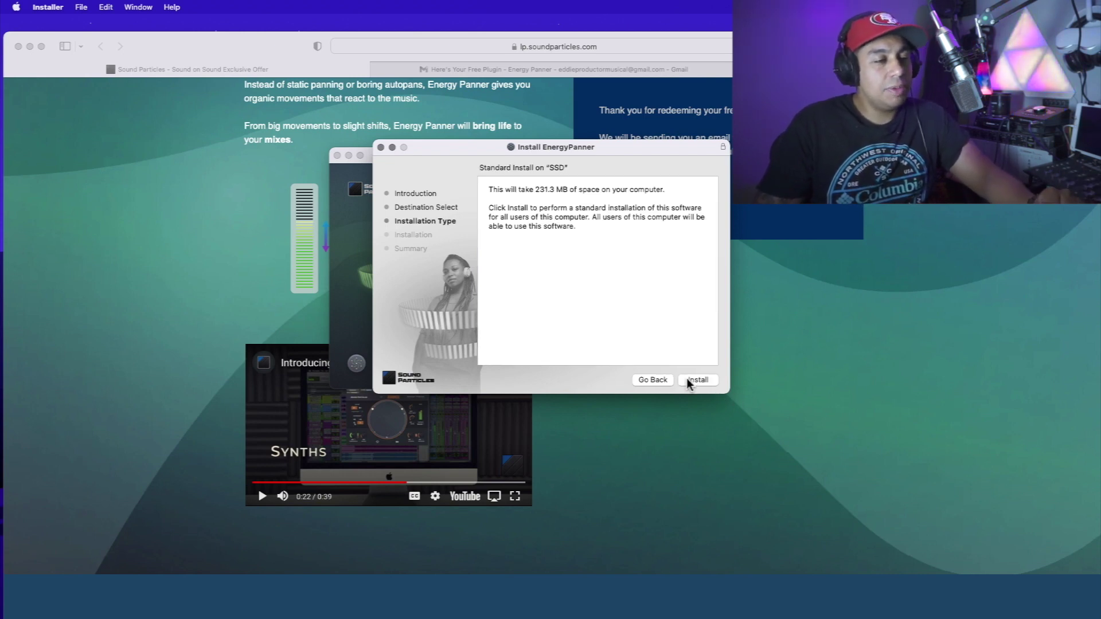
left_click(688, 380)
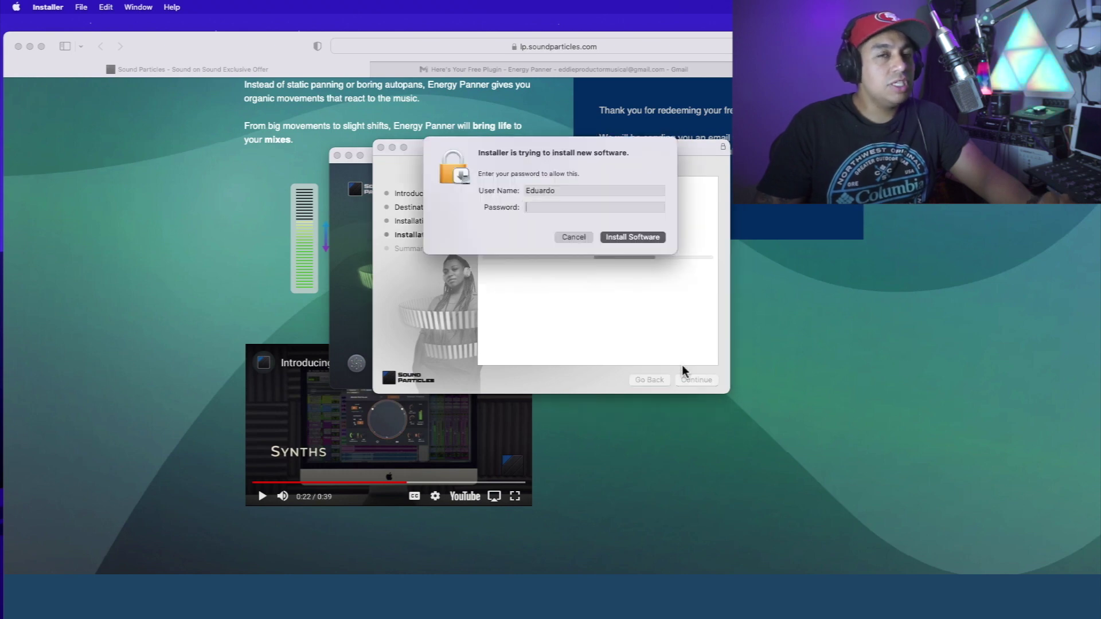
left_click(609, 240)
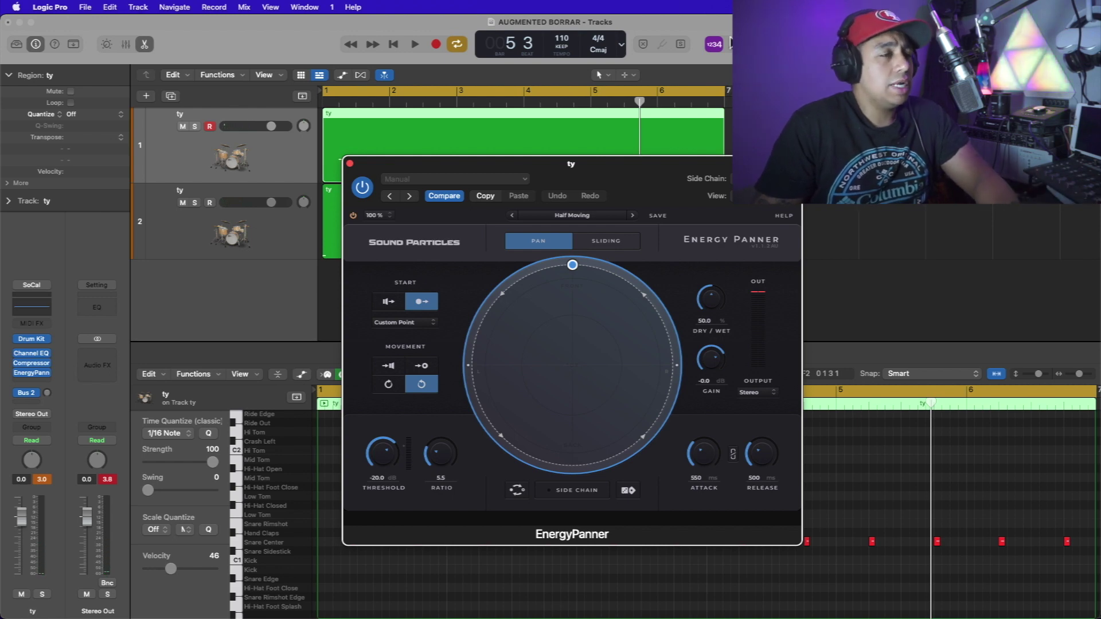
- Switch Energy Panner to Sliding mode and back to Pan mode
left_click(636, 246)
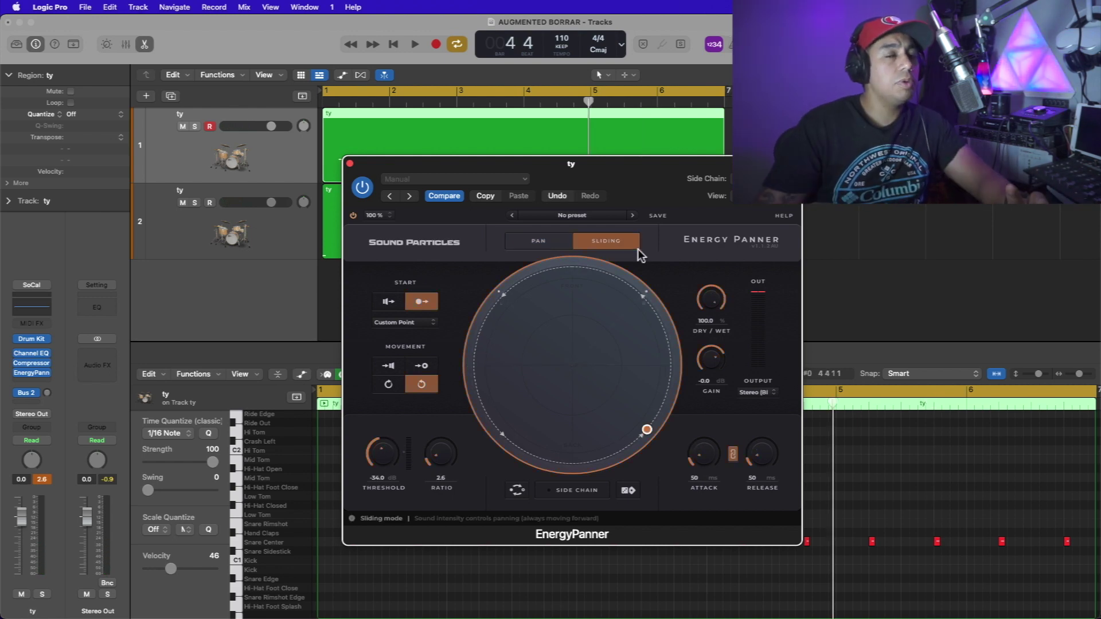
left_click(544, 243)
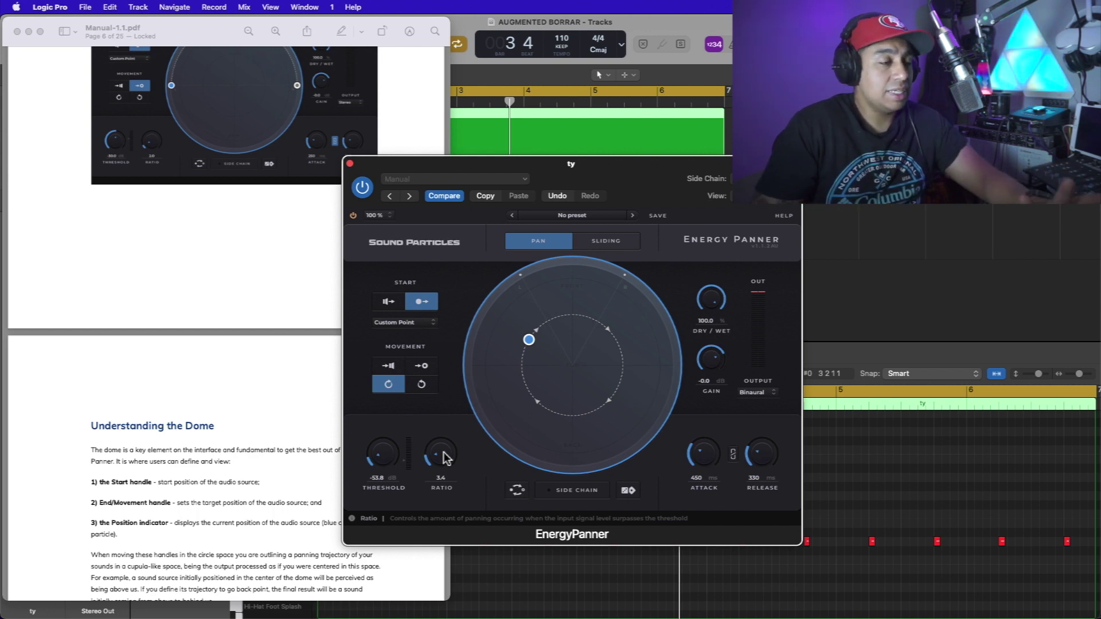
- Set the panner's threshold to -48.9 dB and its ratio to 40.6
mouse_move(372, 492)
left_mouse_down()
mouse_move(388, 451)
mouse_move(389, 488)
mouse_move(382, 428)
mouse_move(369, 484)
mouse_move(379, 487)
left_mouse_up()
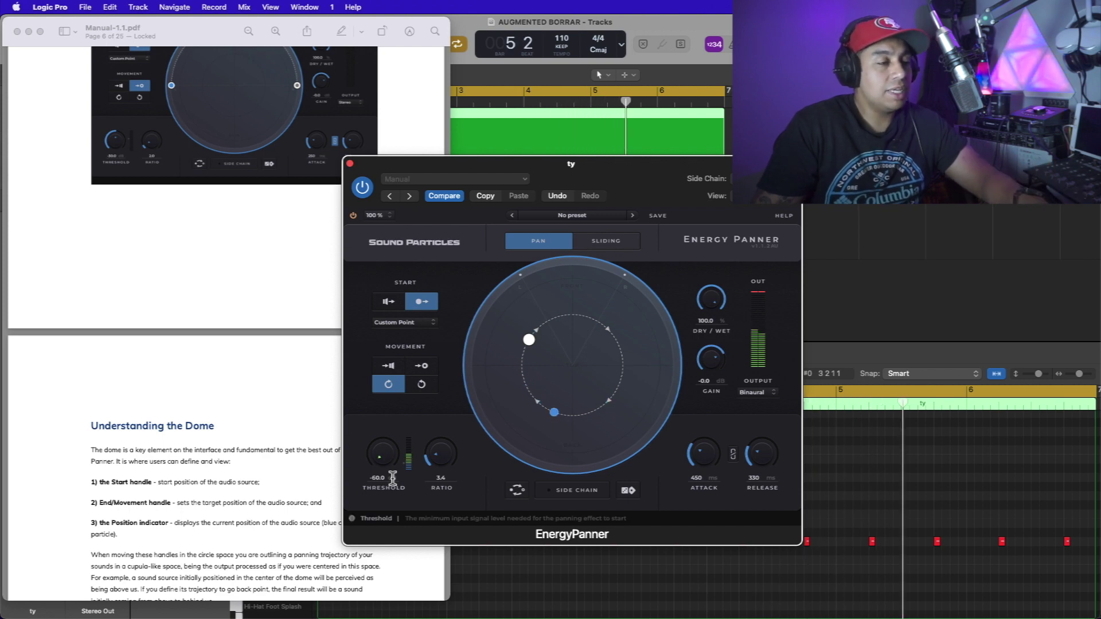
scroll(385, 566, "down", 1)
left_click_drag(385, 448, 446, 408)
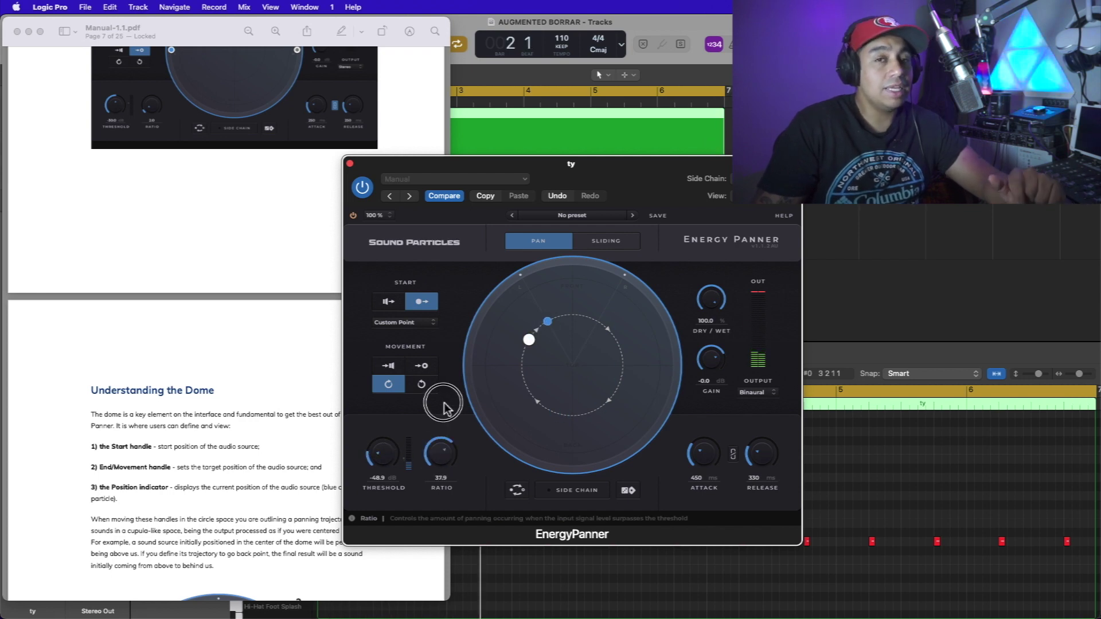
left_click_drag(442, 457, 447, 396)
left_click_drag(430, 506, 429, 512)
left_click_drag(442, 450, 444, 430)
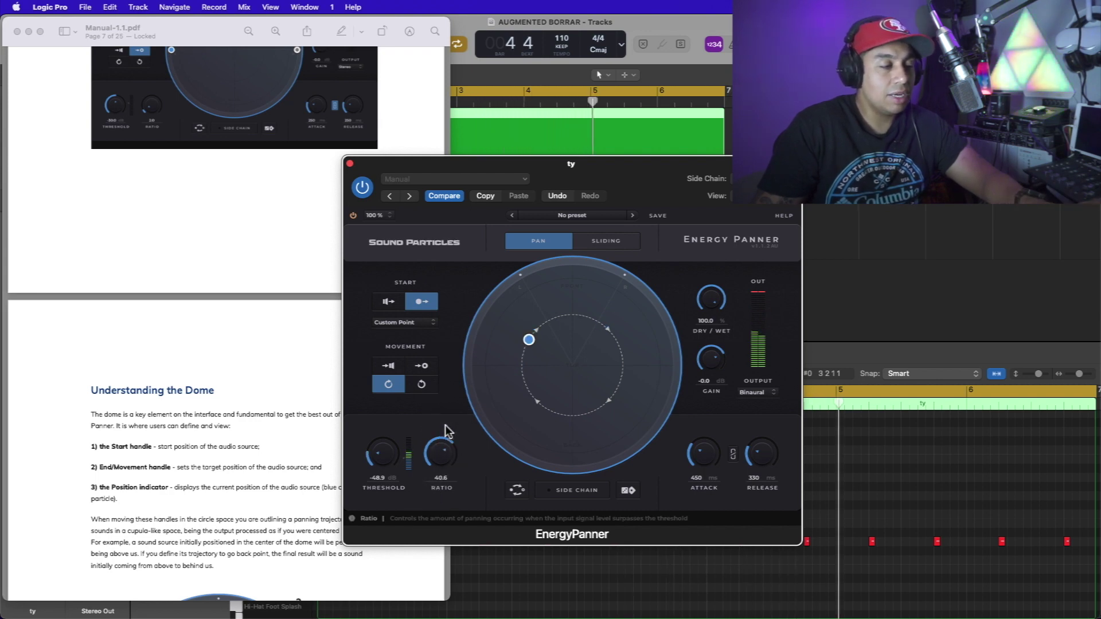
- Move the custom start point to the dome's lower-right area and set the movement to counter-clockwise
left_click(393, 365)
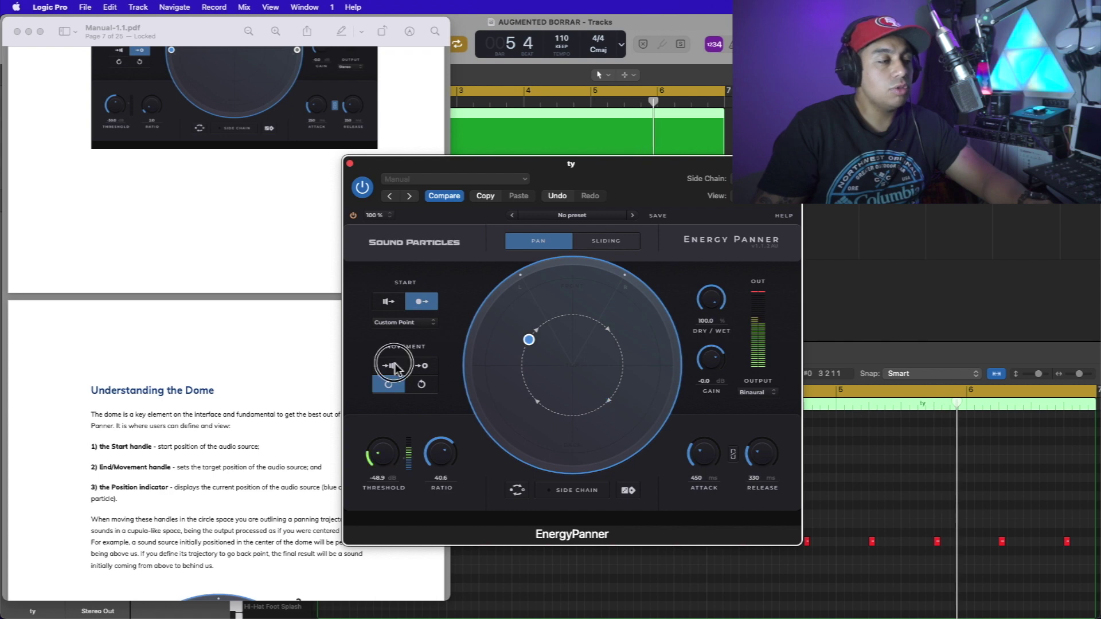
left_click_drag(529, 340, 639, 419)
left_click(421, 385)
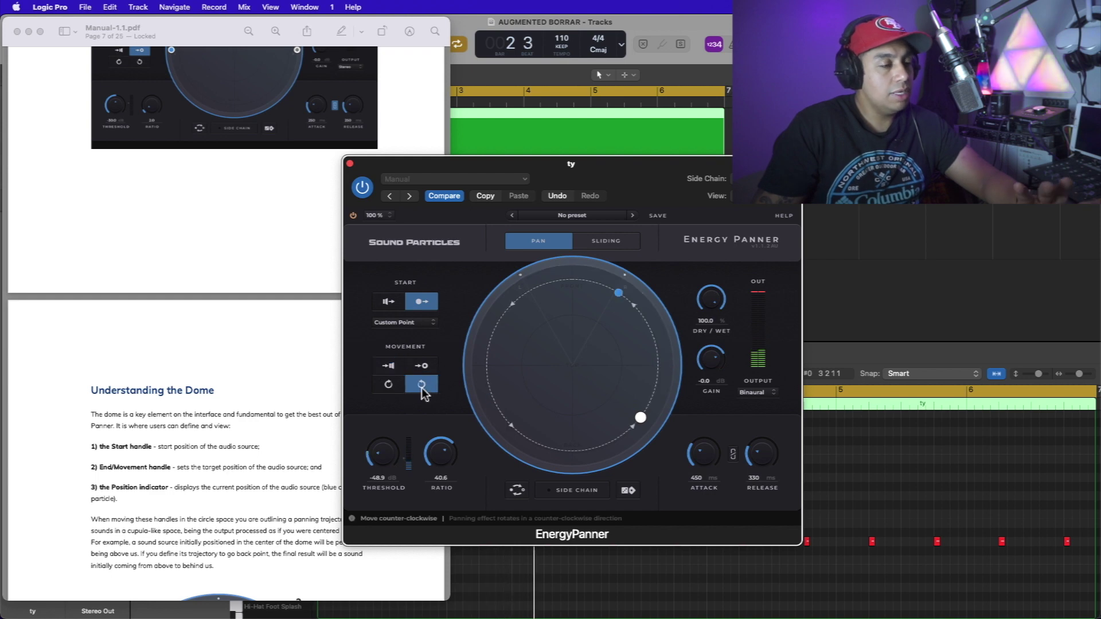
- Try the stereo start option, return to Custom Point and move the start point closer to the dome's centre
left_click(393, 306)
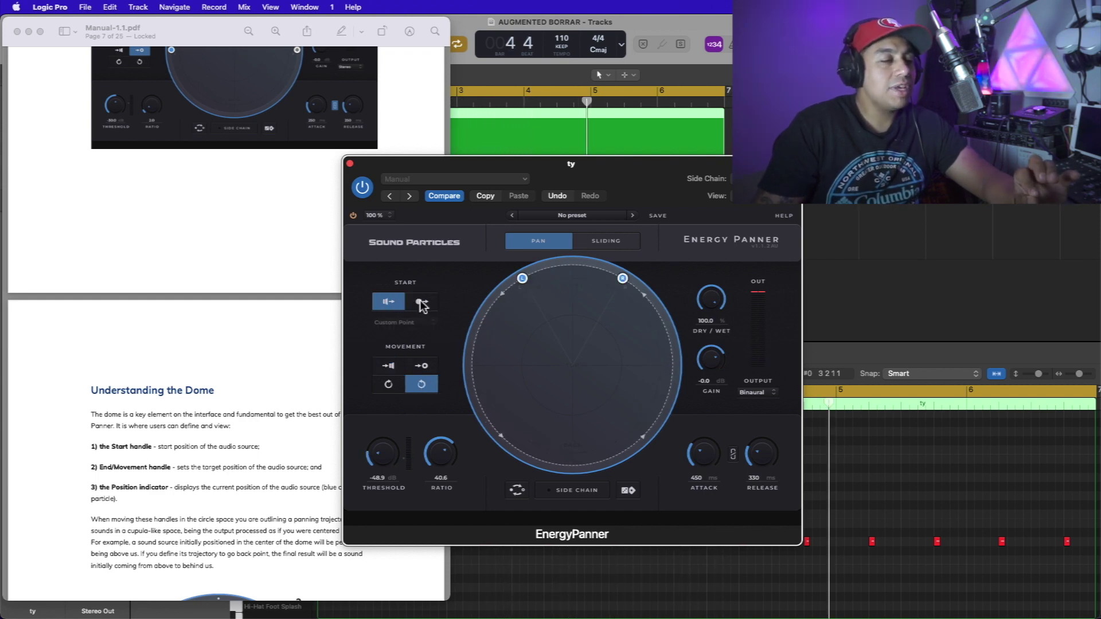
left_click(422, 303)
left_click_drag(640, 417, 599, 335)
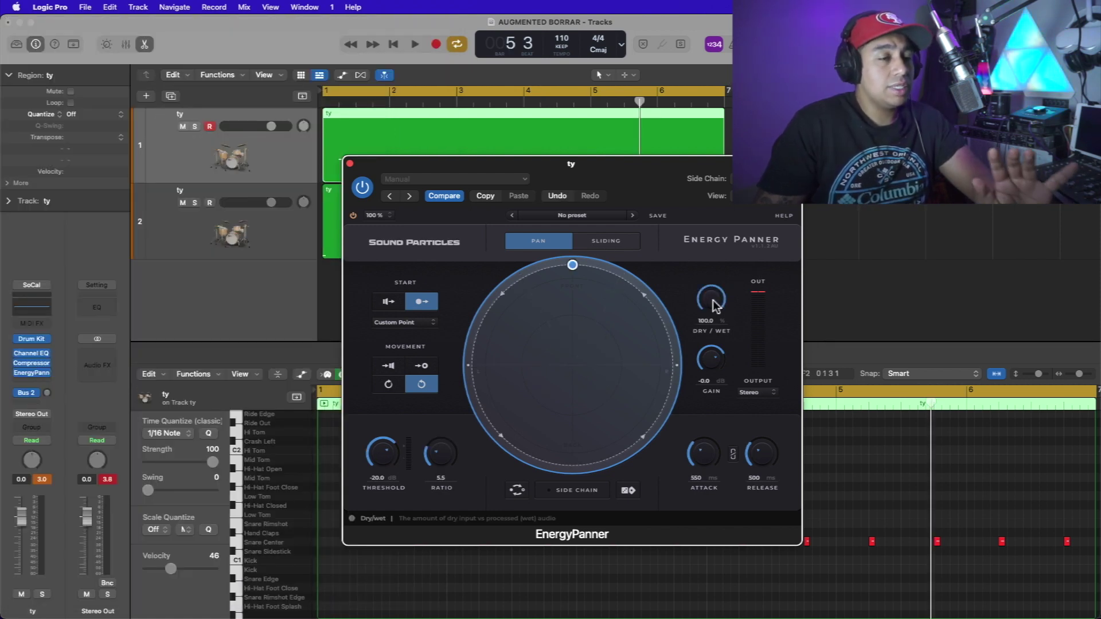
- Set dry/wet to 100% and the gain to 1.4 dB, and check the available output formats
mouse_move(713, 306)
left_mouse_down()
mouse_move(713, 370)
mouse_move(722, 306)
left_mouse_up()
left_click(757, 393)
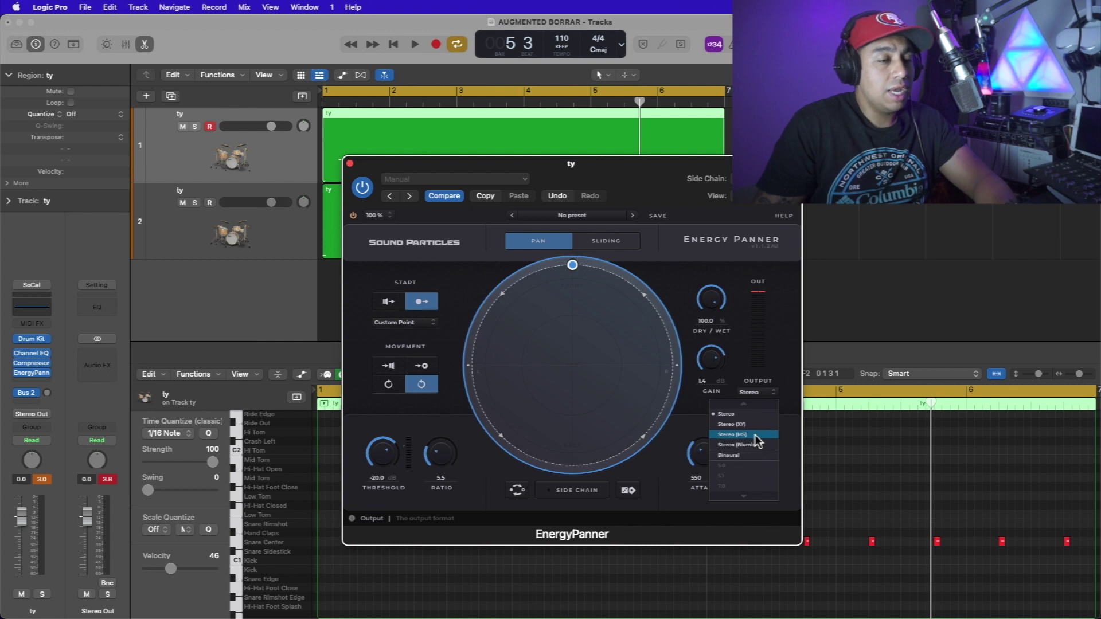
left_click(769, 352)
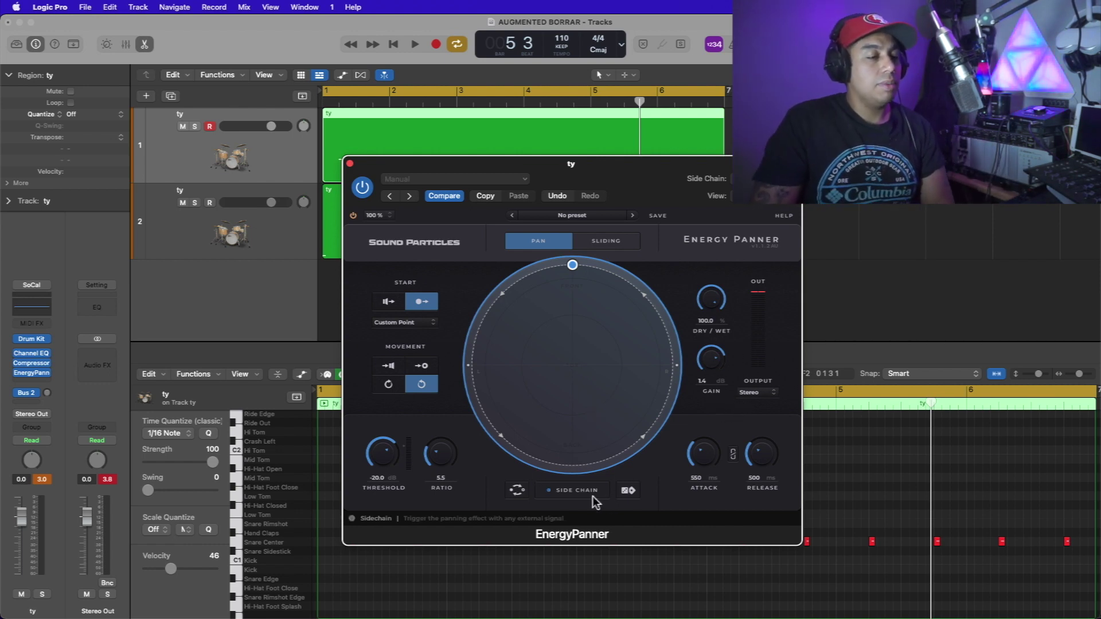
- Audition Energy Panner presets over the looping drums, going through Mix Instruments to Orbiting
key("space")
left_click(633, 215)
key("space")
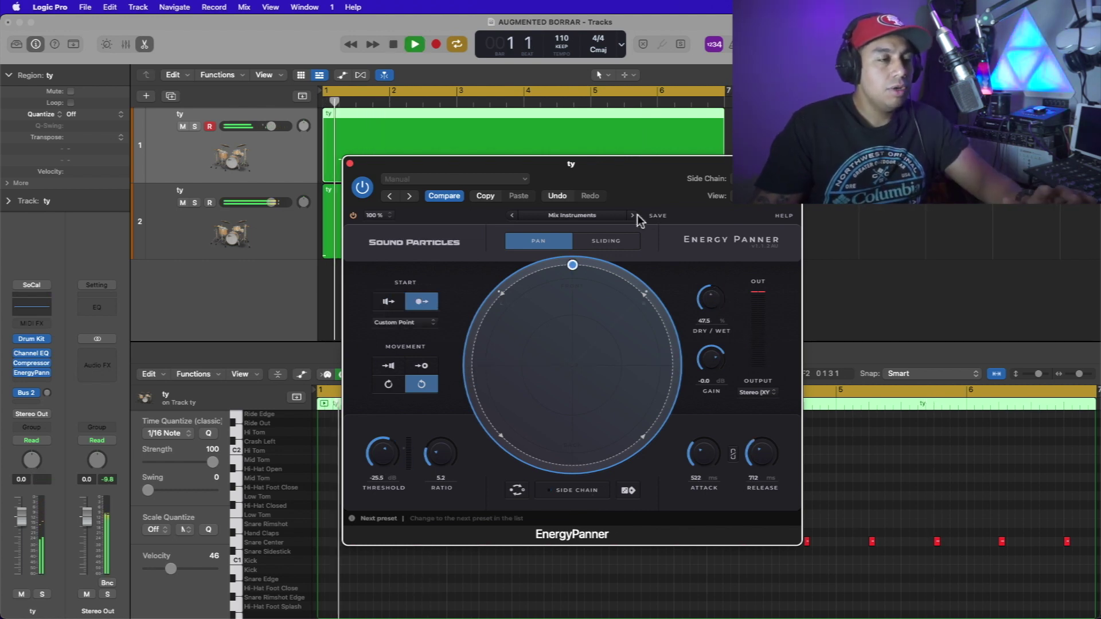
left_click(634, 215)
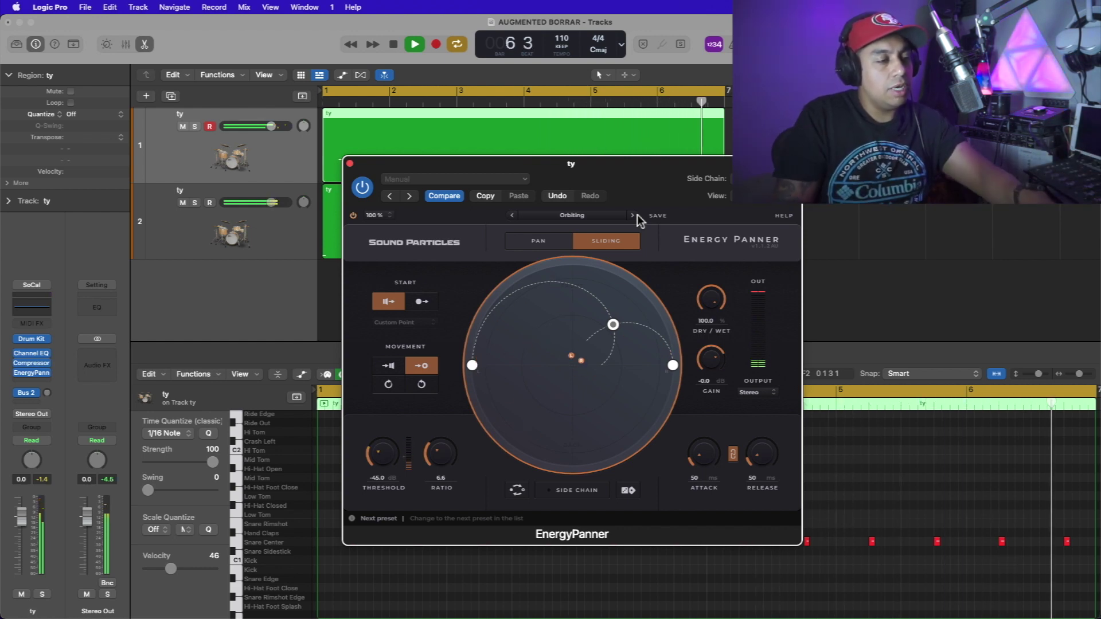
key("space")
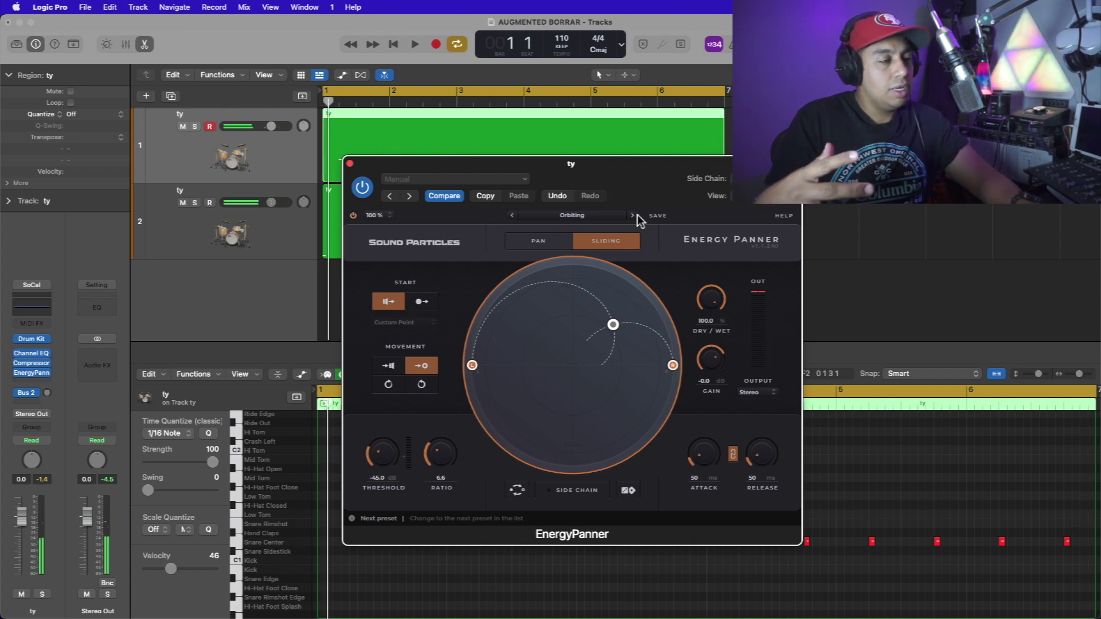
- Play the drums with cycle mode off and the plug-in window hidden, and reopen EnergyPanner from the first track's inserts
key("c")
key("v")
key("space")
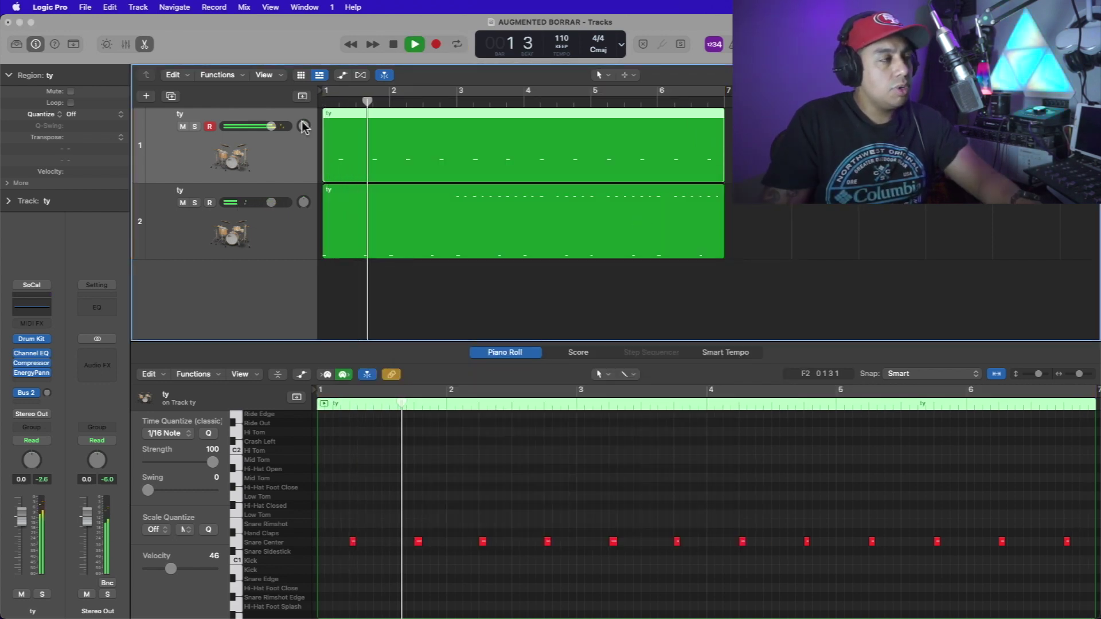
left_click(35, 373)
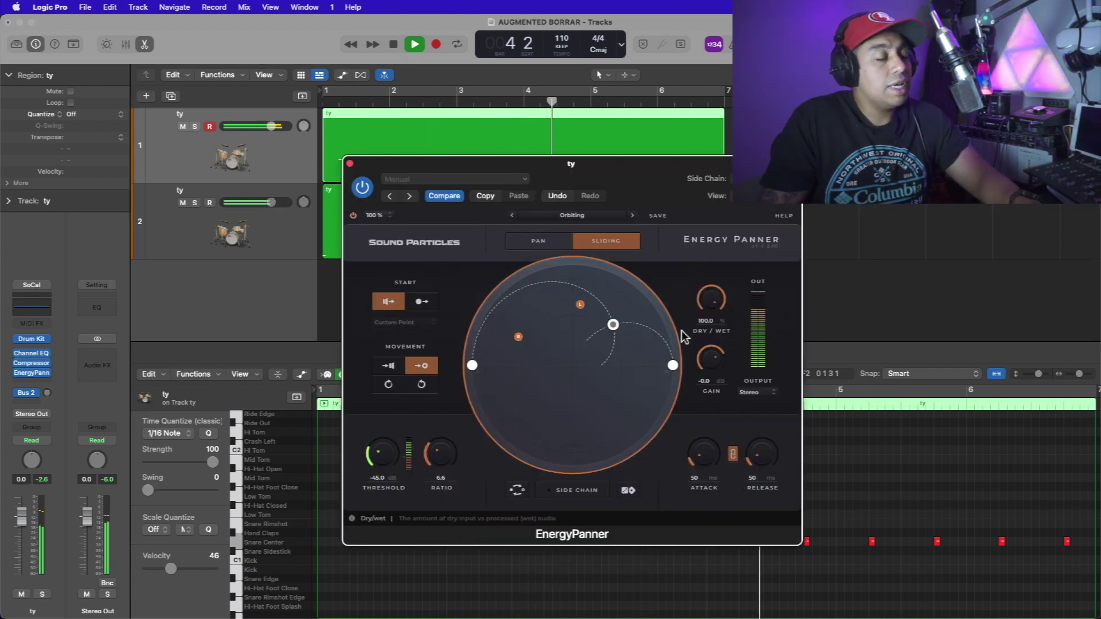
key("space")
- Turn cycle mode back on, play the loop and randomize the Energy Panner parameters several times
left_click(556, 240)
key("c")
key("space")
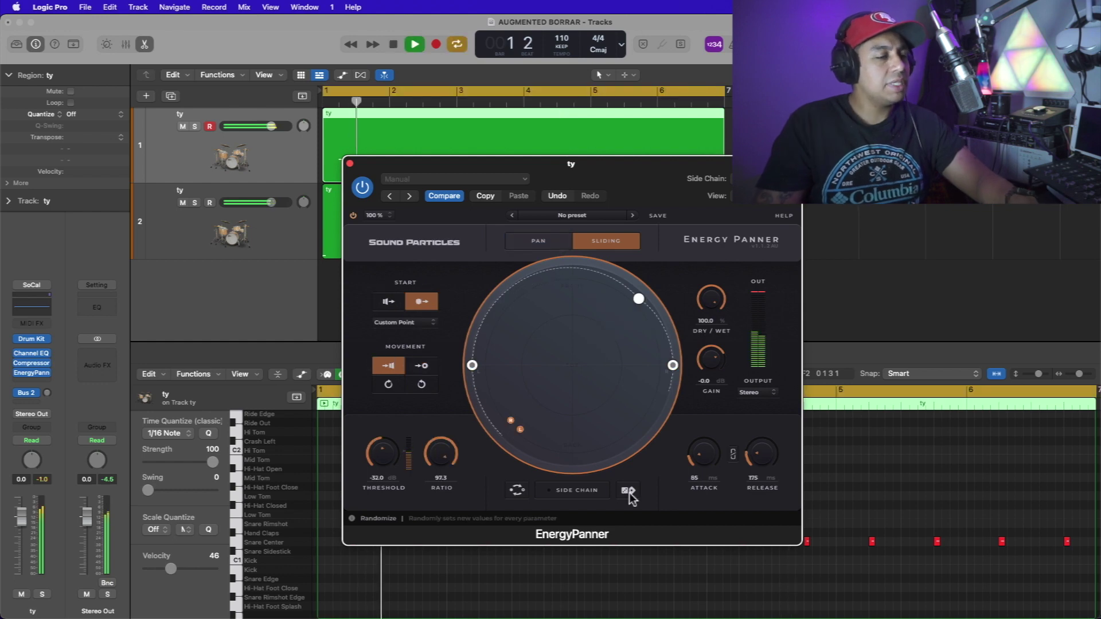
left_click(628, 491)
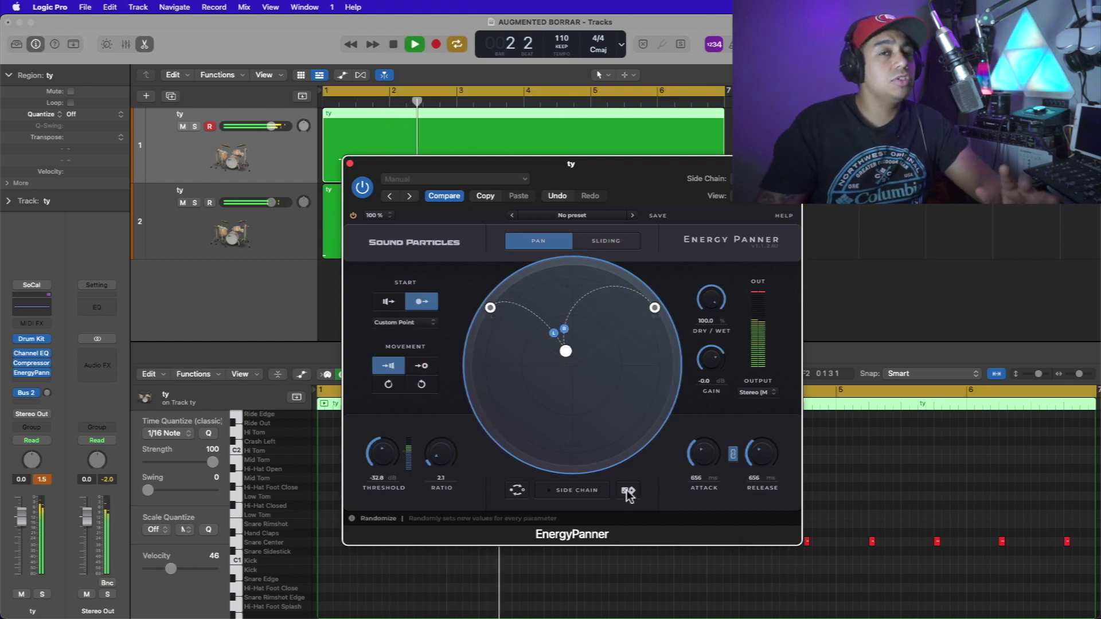
left_click(628, 492)
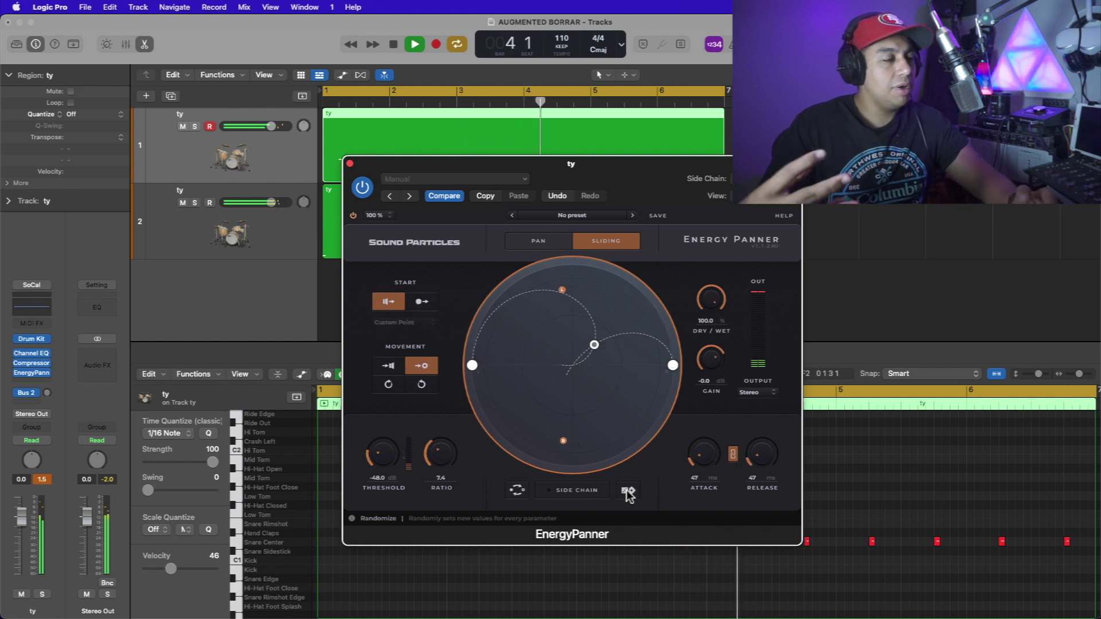
left_click(628, 492)
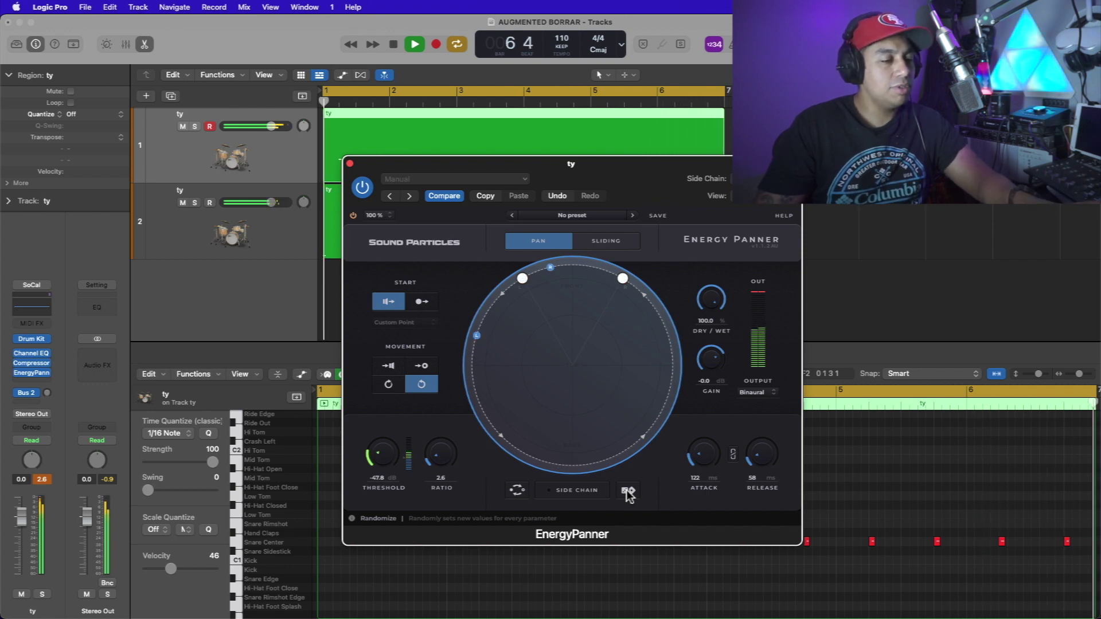
left_click(627, 492)
- Audition the Full Rotation, Half Moving and Orbiting presets during playback, ending on Panning Tails
left_click(633, 215)
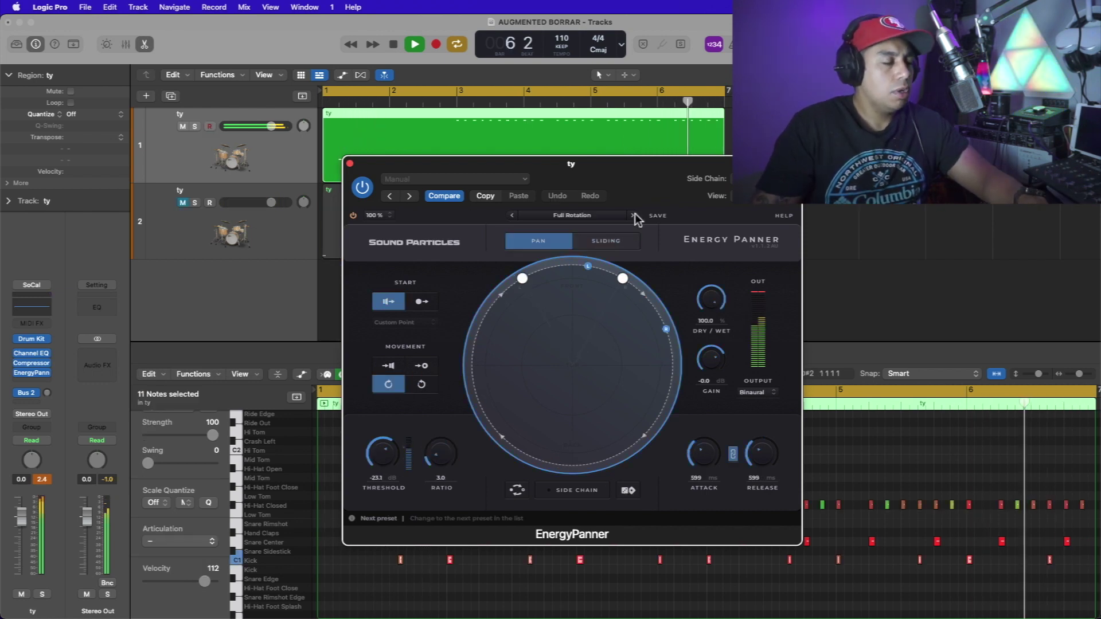
left_click(634, 216)
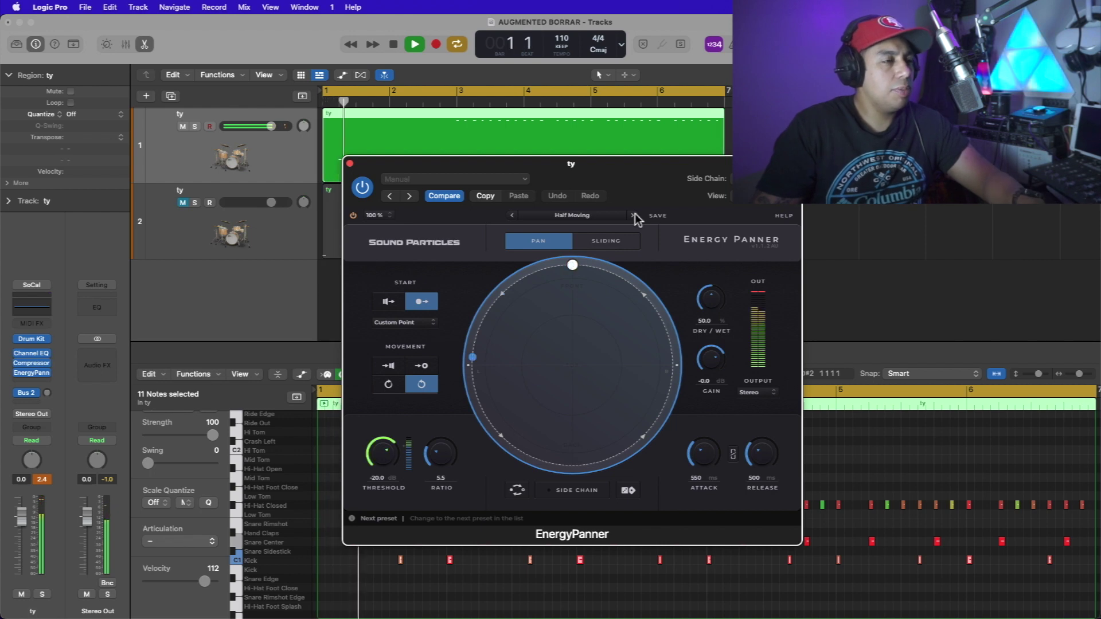
left_click(633, 215)
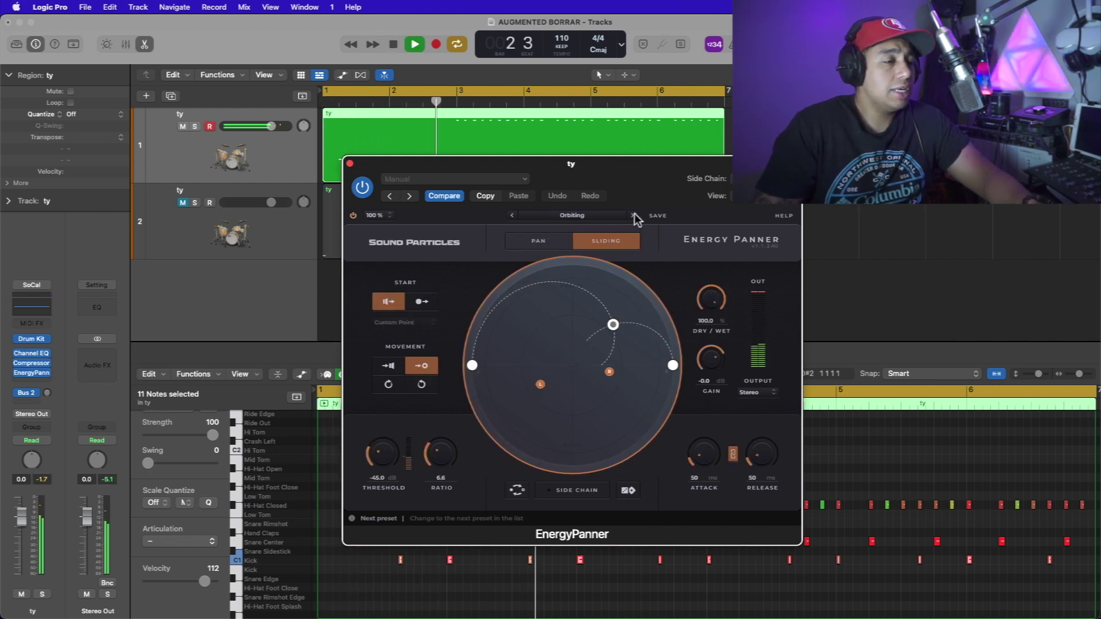
left_click(634, 215)
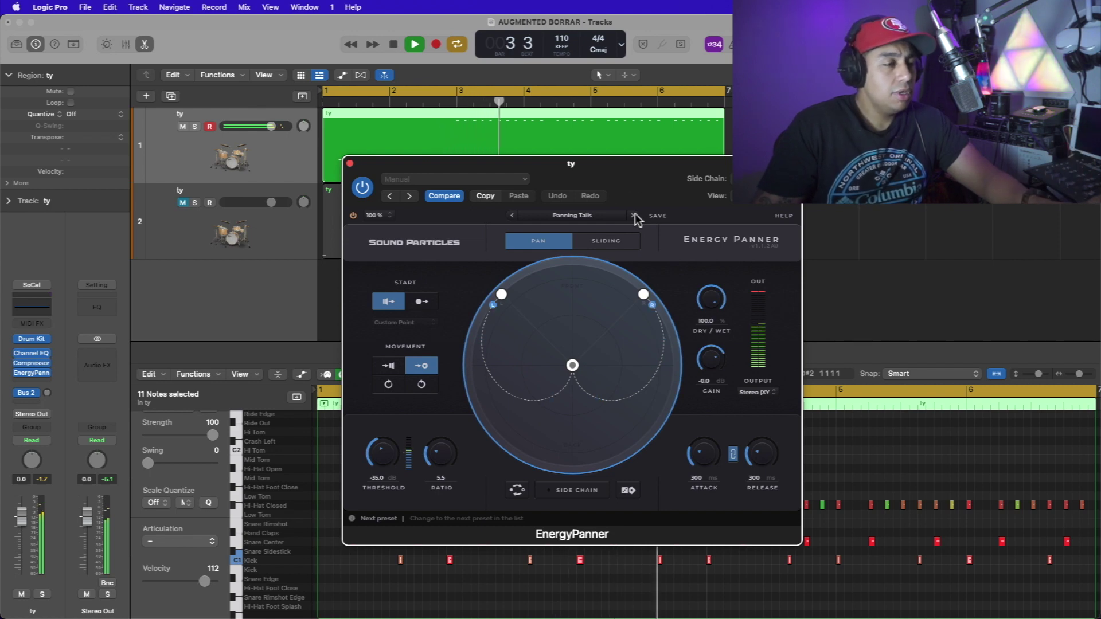
- Audition the remaining Energy Panner presets over the looping drums, from Roller Coaster through Turn a Soundscape Immersive, ending on A Pinch of Motion
left_click(634, 215)
left_click(634, 215)
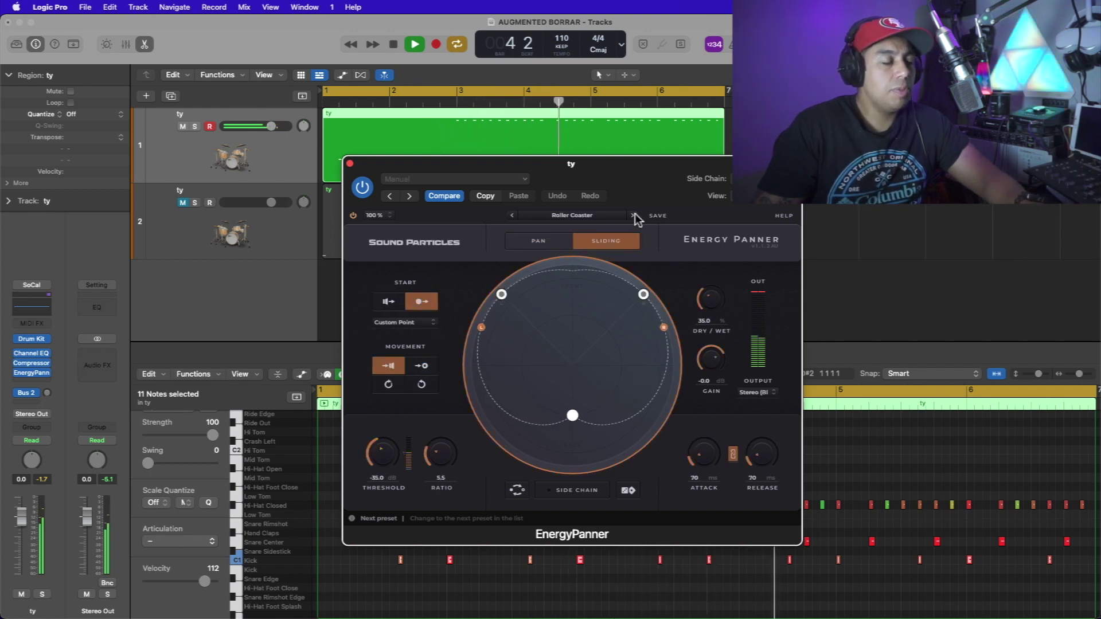
left_click(634, 215)
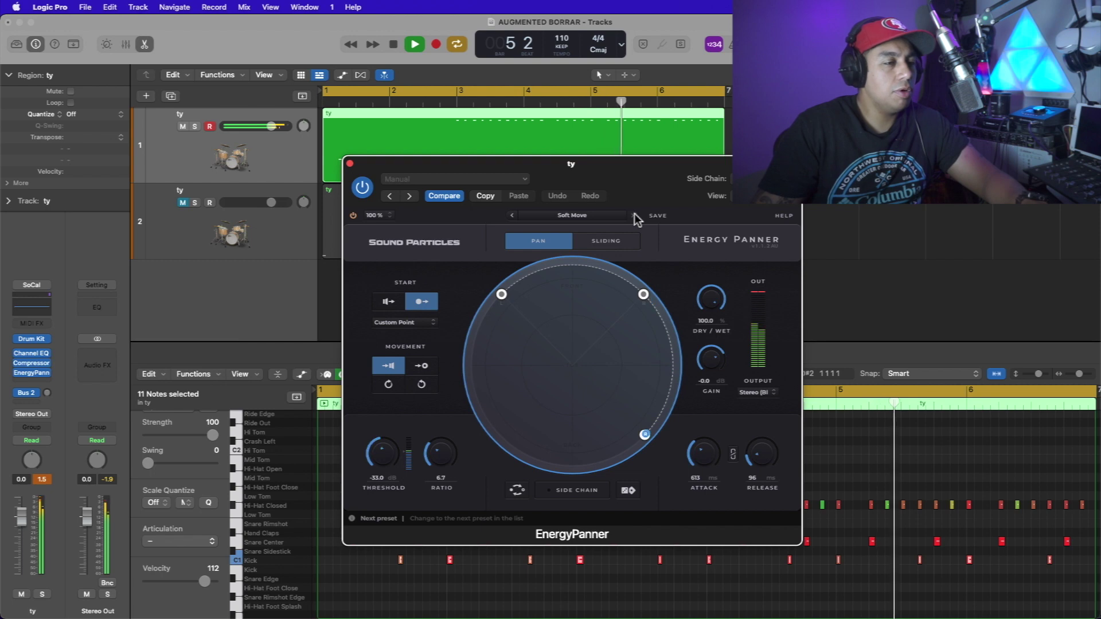
left_click(634, 215)
left_click(634, 215)
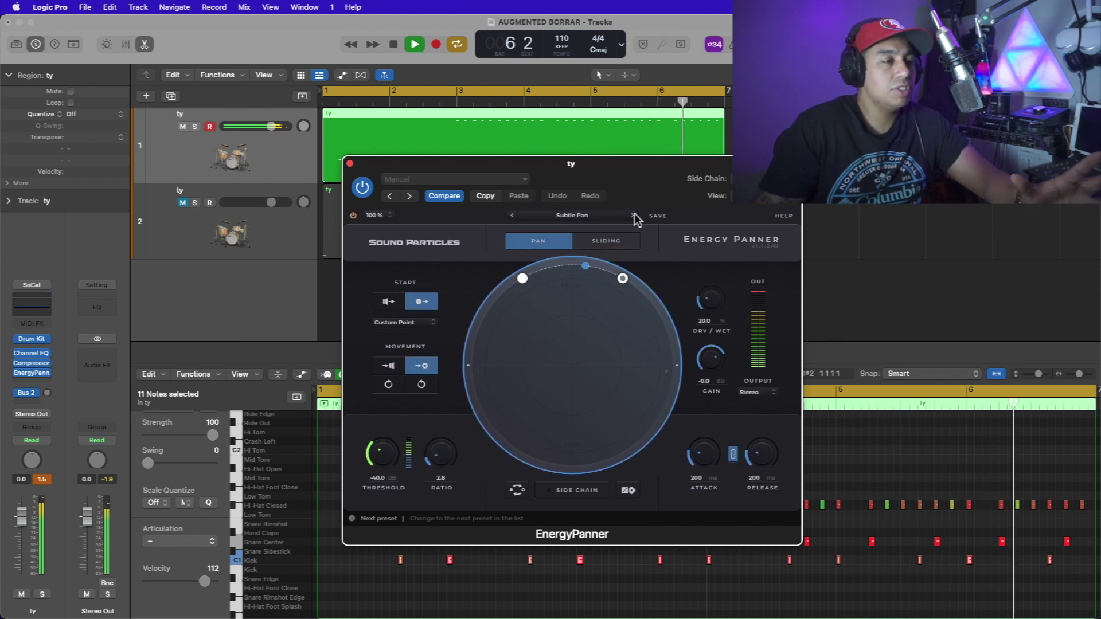
left_click(634, 215)
left_click(634, 215)
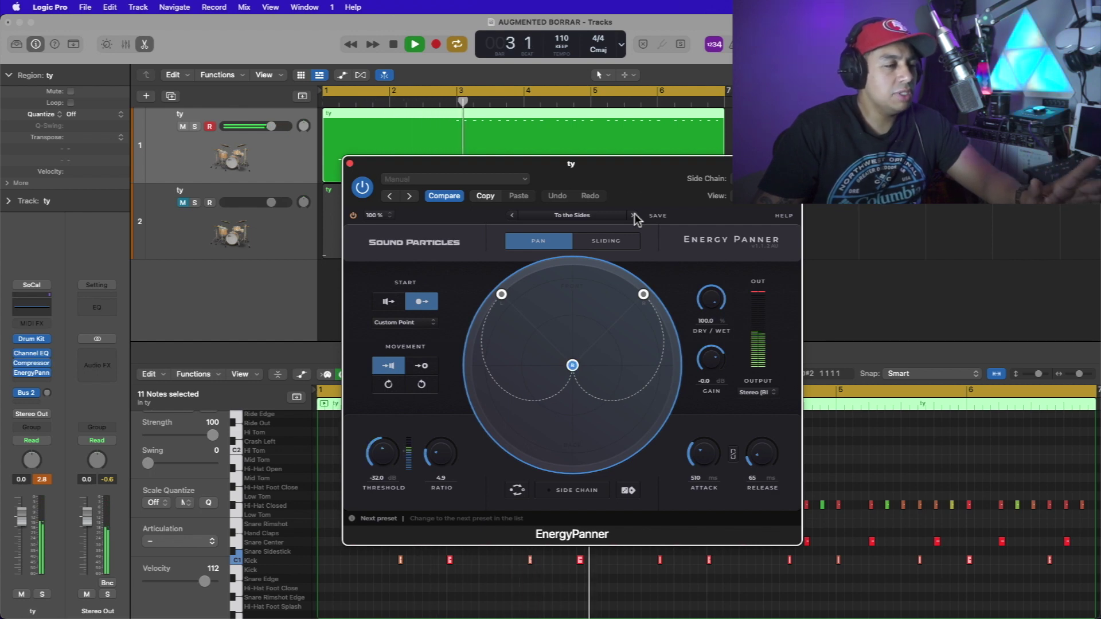
left_click(634, 215)
left_click(634, 215)
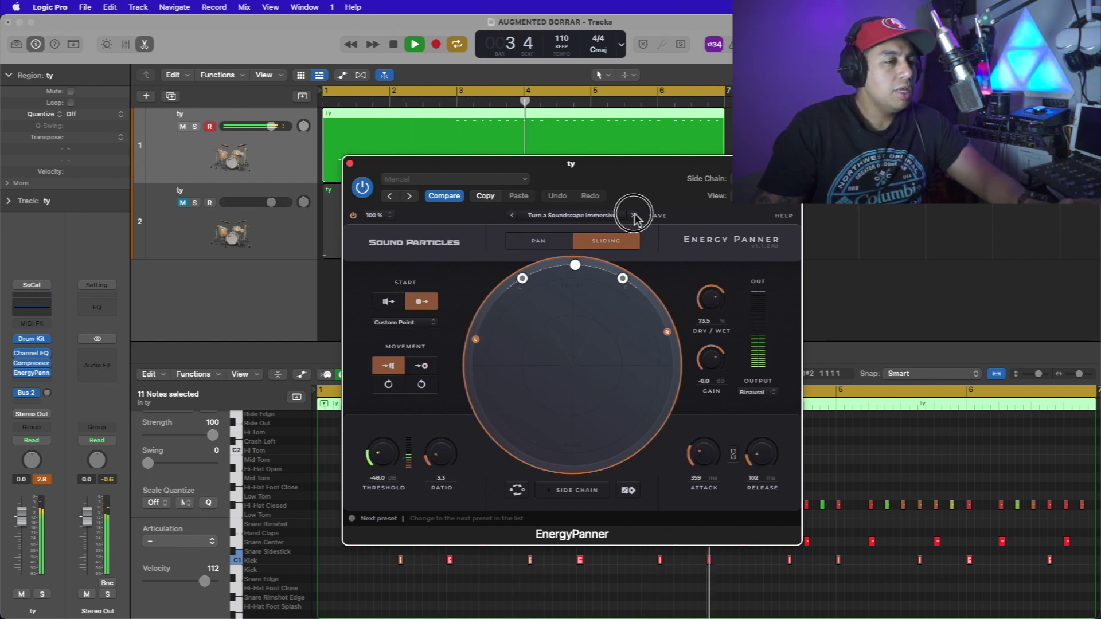
key("space")
- Load the Something Falling preset from the Energy Panner preset list and play the drum loop with it
left_click(534, 216)
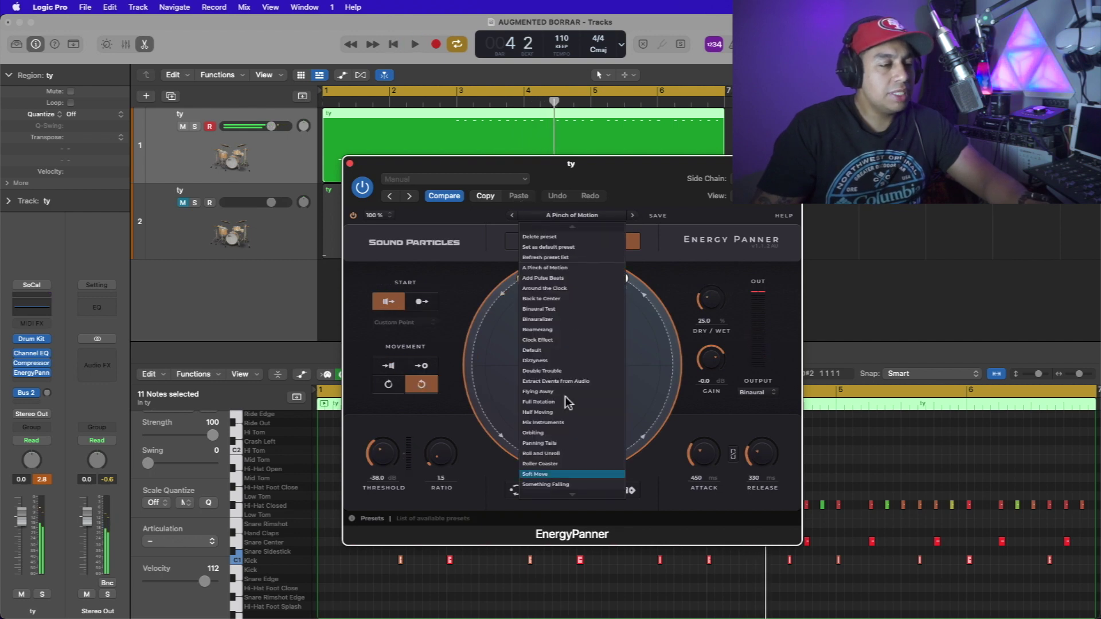
scroll(583, 495, "down", 5)
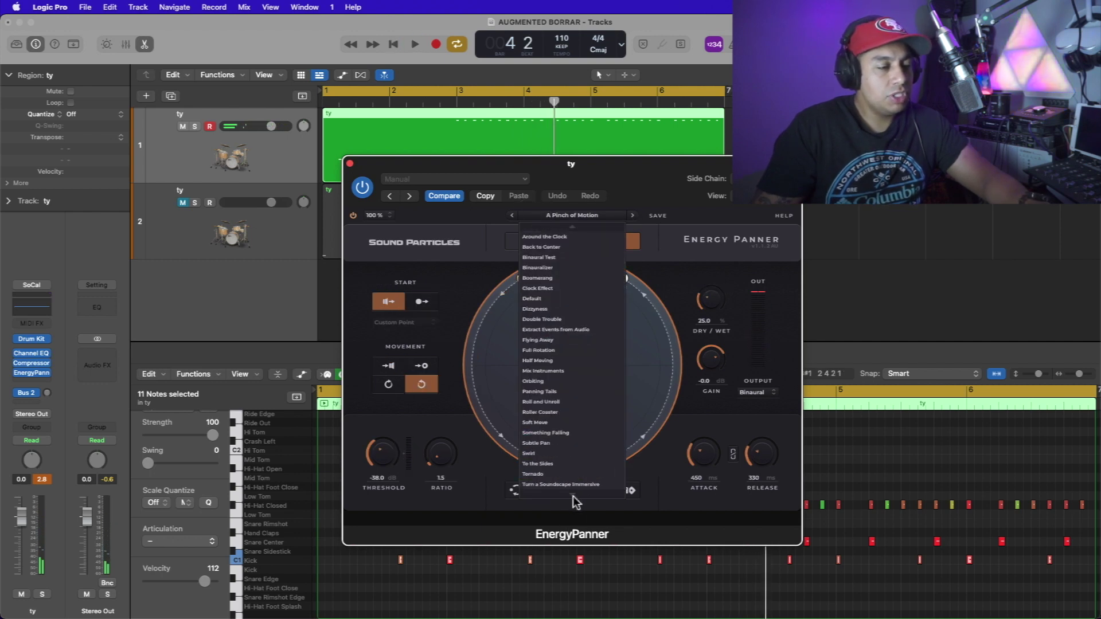
left_click(543, 433)
key("space")
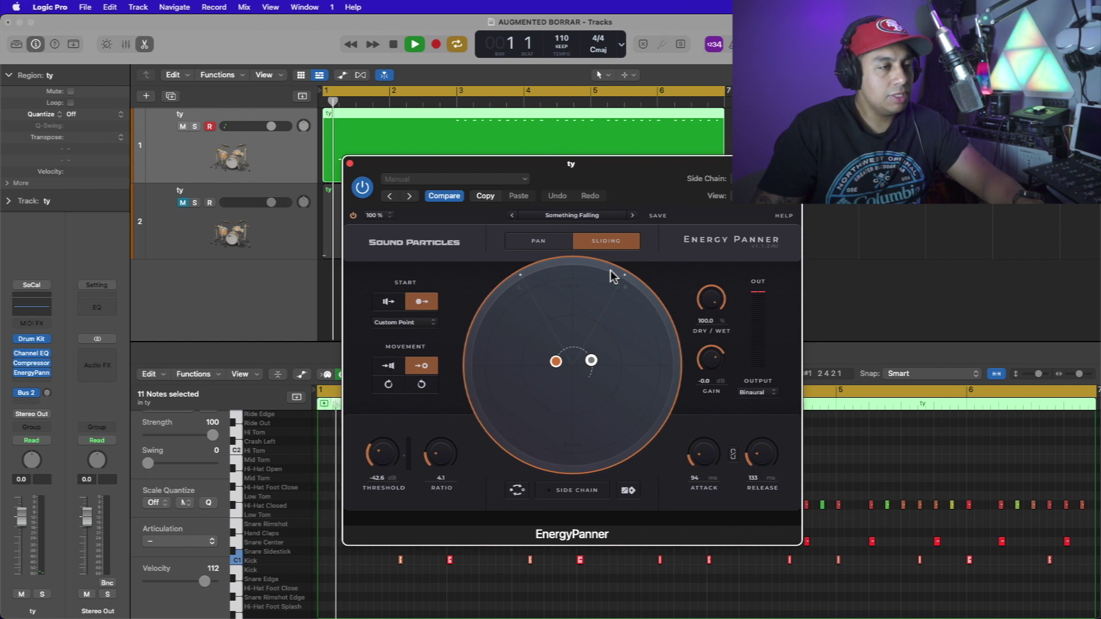
- Switch the preset to Pan mode, spread the start handle to the lower left and the end handle to the upper right, and play the loop
left_click(536, 245)
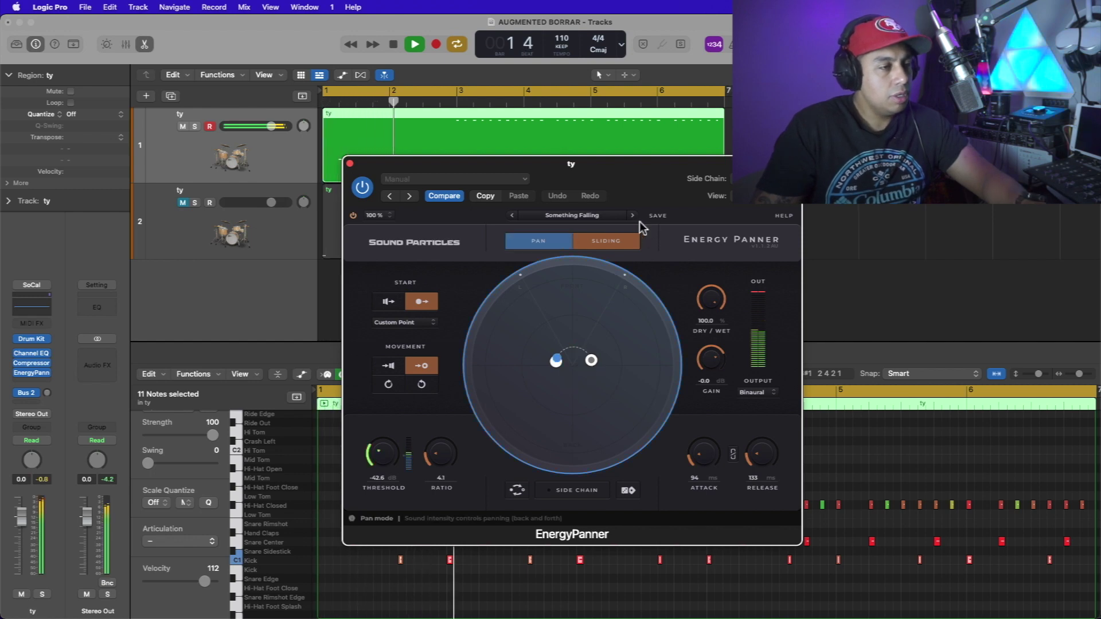
left_click_drag(593, 362, 628, 324)
key("space")
left_click_drag(558, 364, 493, 391)
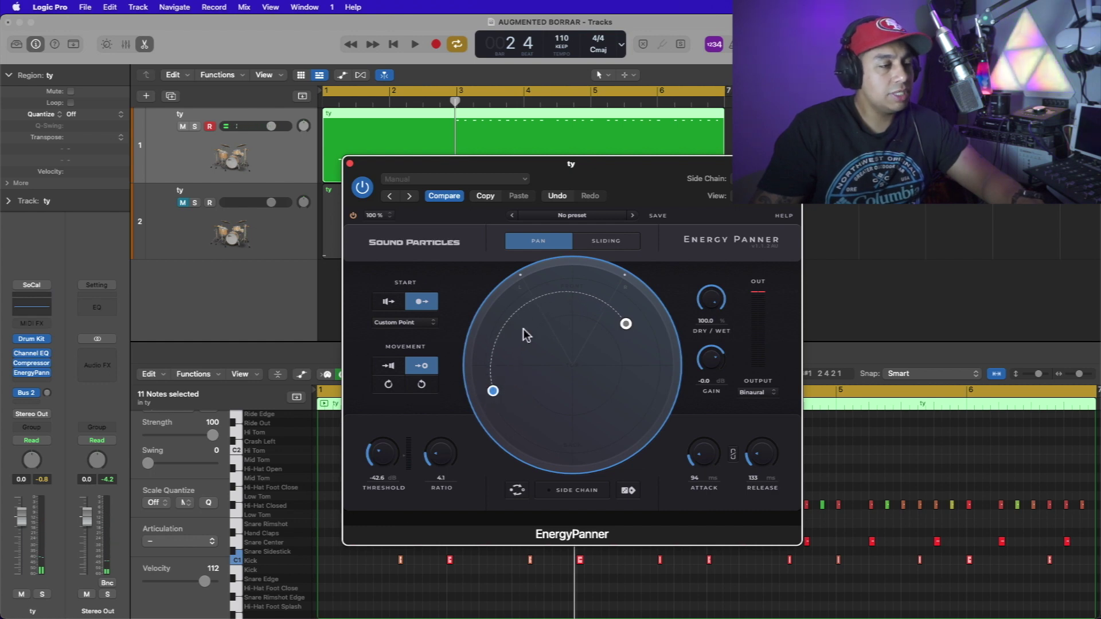
key("space")
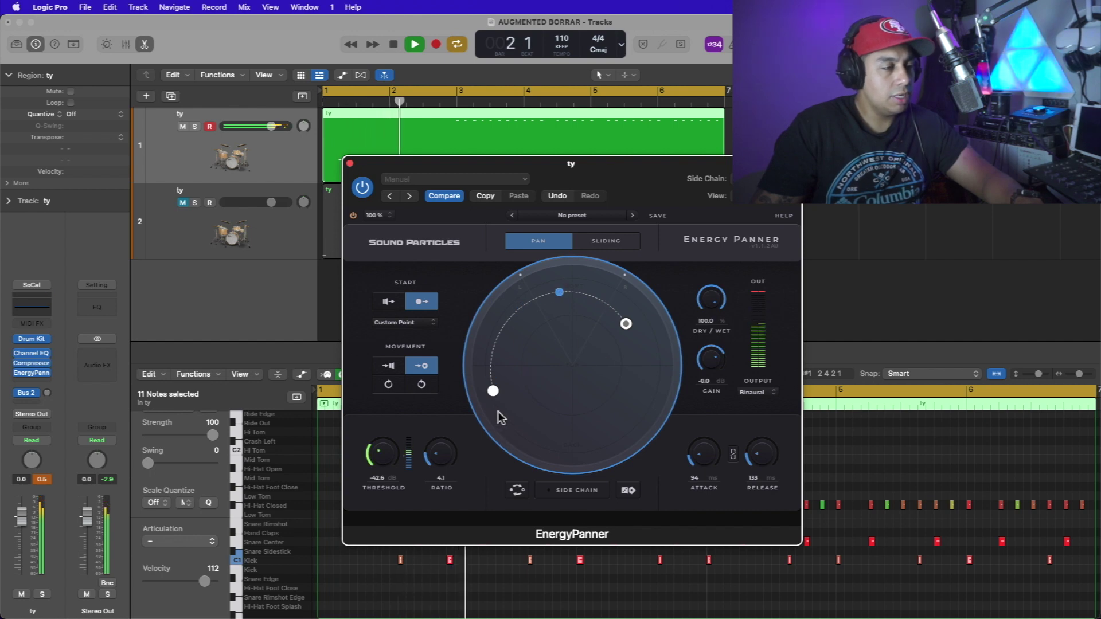
- Reshape the panning path with the start handle just left of the circle's top and the end handle at its lower right, stopping playback
left_click_drag(505, 402, 544, 313)
key("space")
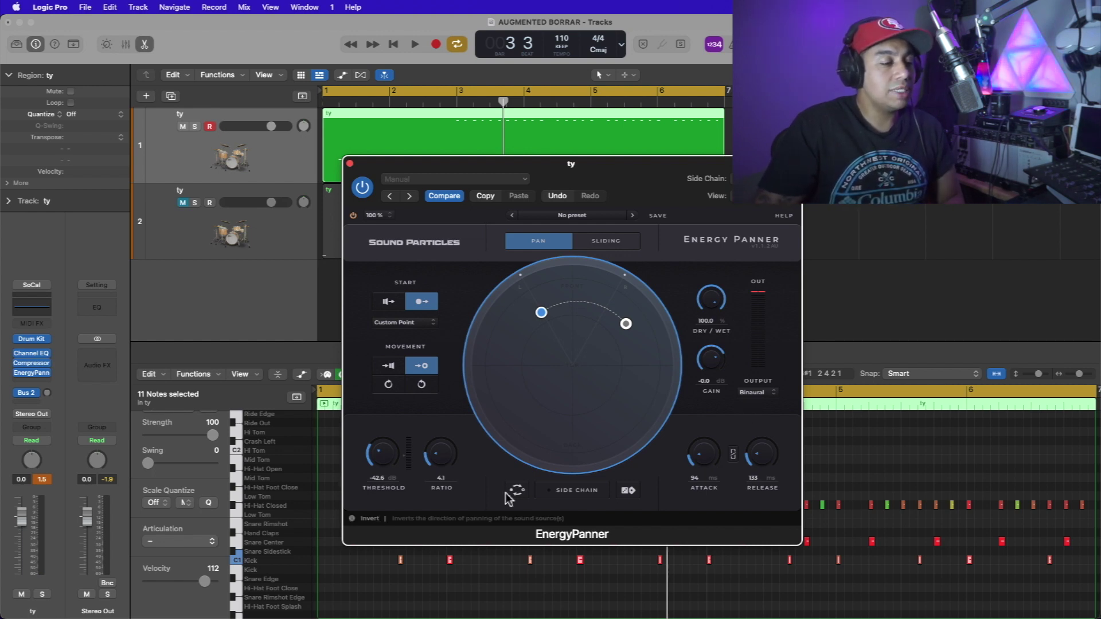
left_click_drag(628, 325, 628, 429)
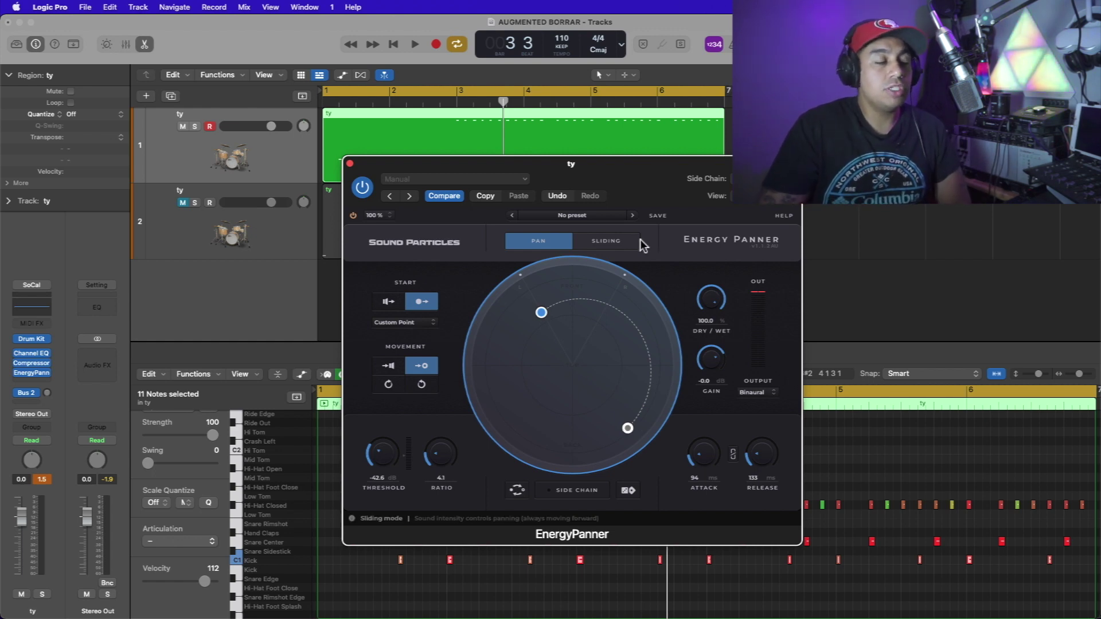
left_click_drag(541, 312, 559, 288)
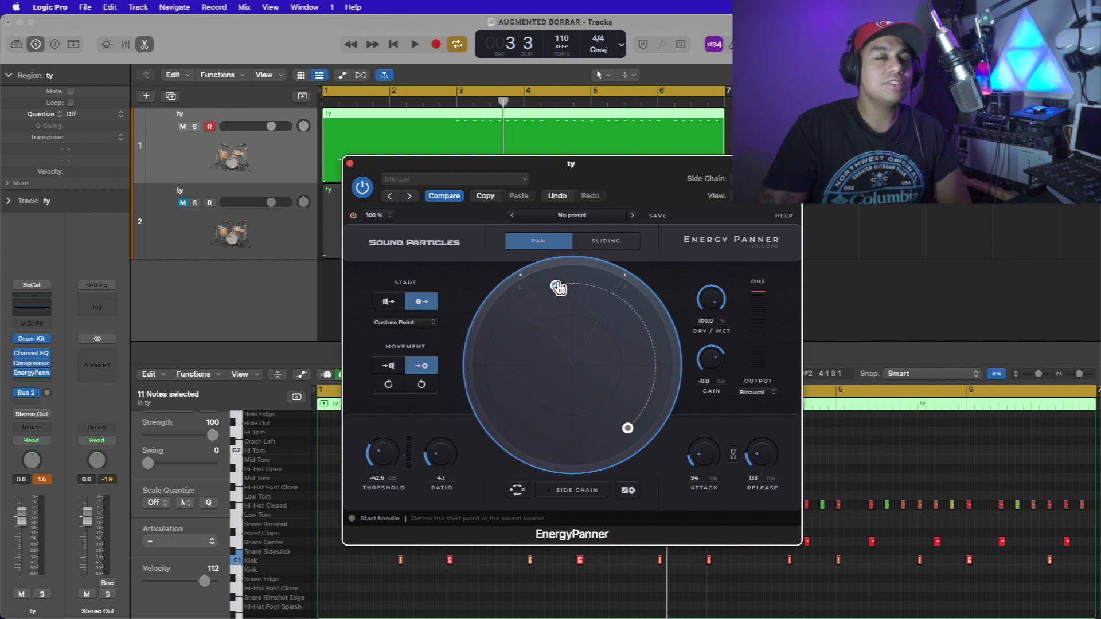